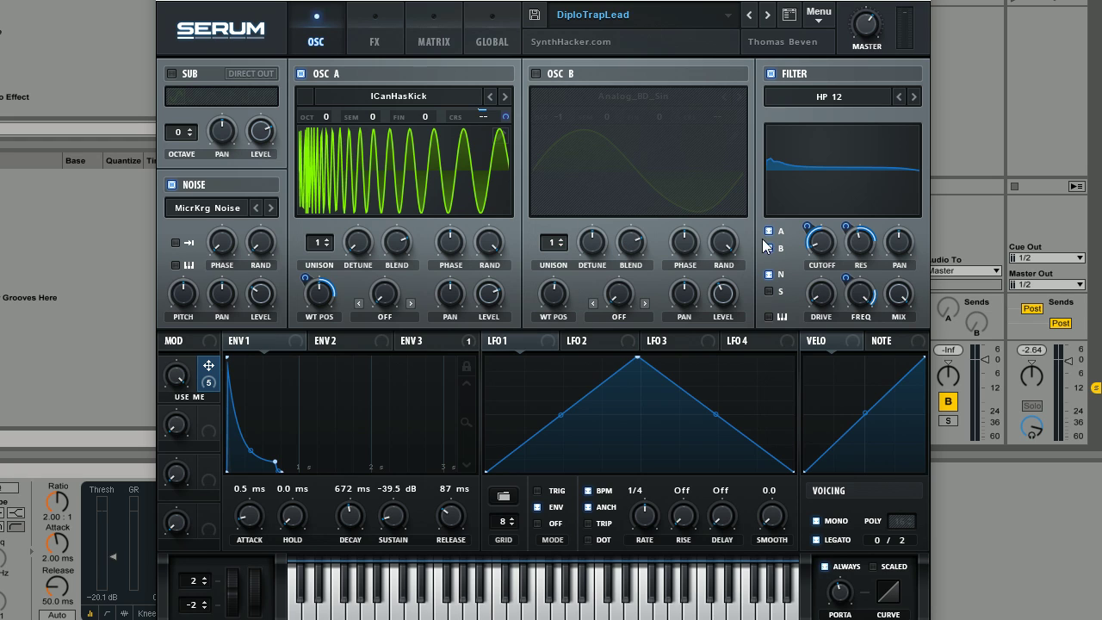
- Initialize the preset and load the Digital wavetable ICanHasKick into oscillator A
left_click(830, 27)
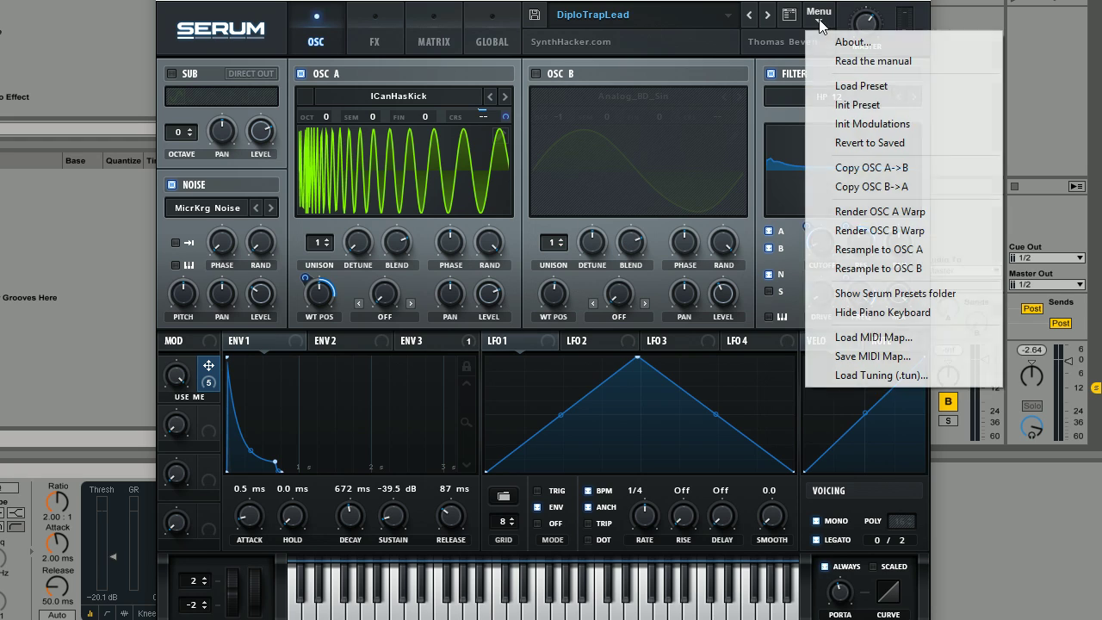
left_click(871, 106)
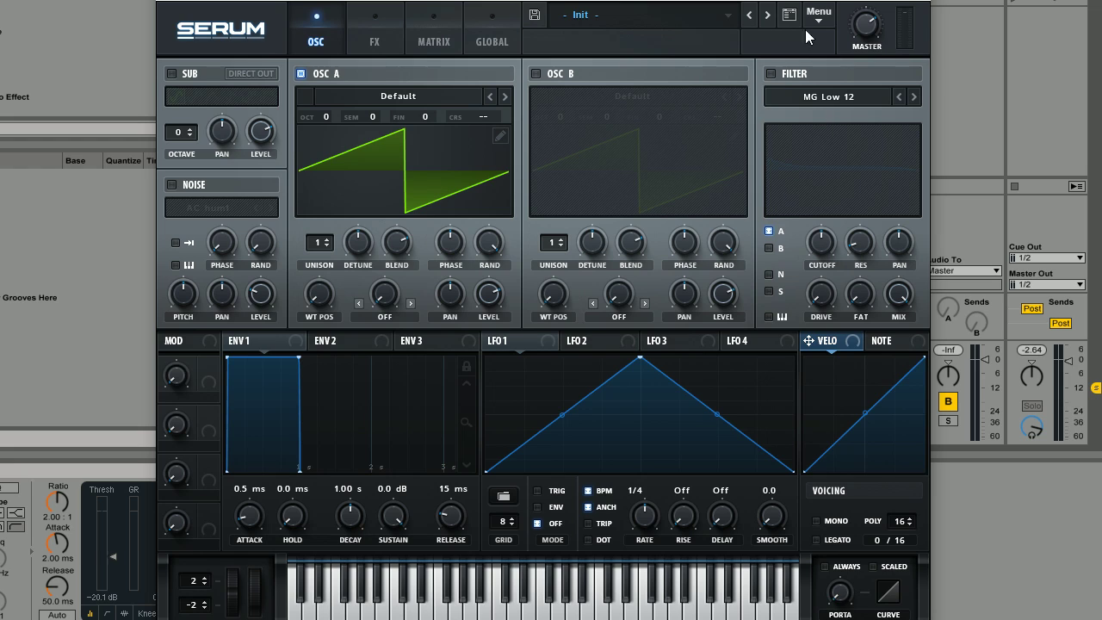
left_click(409, 94)
mouse_move(392, 136)
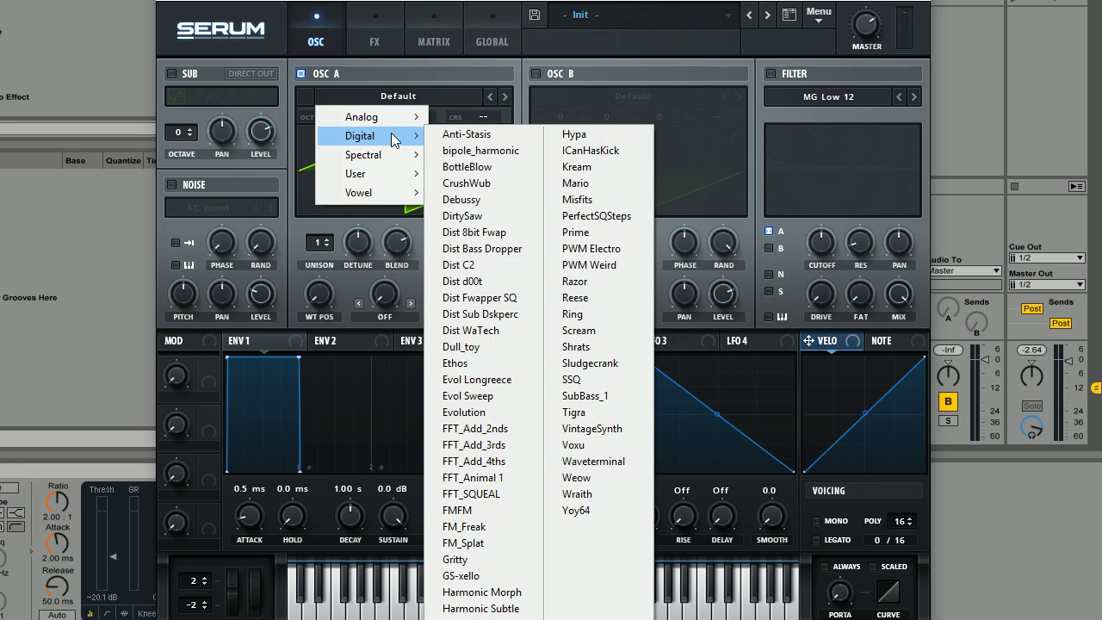
left_click(591, 150)
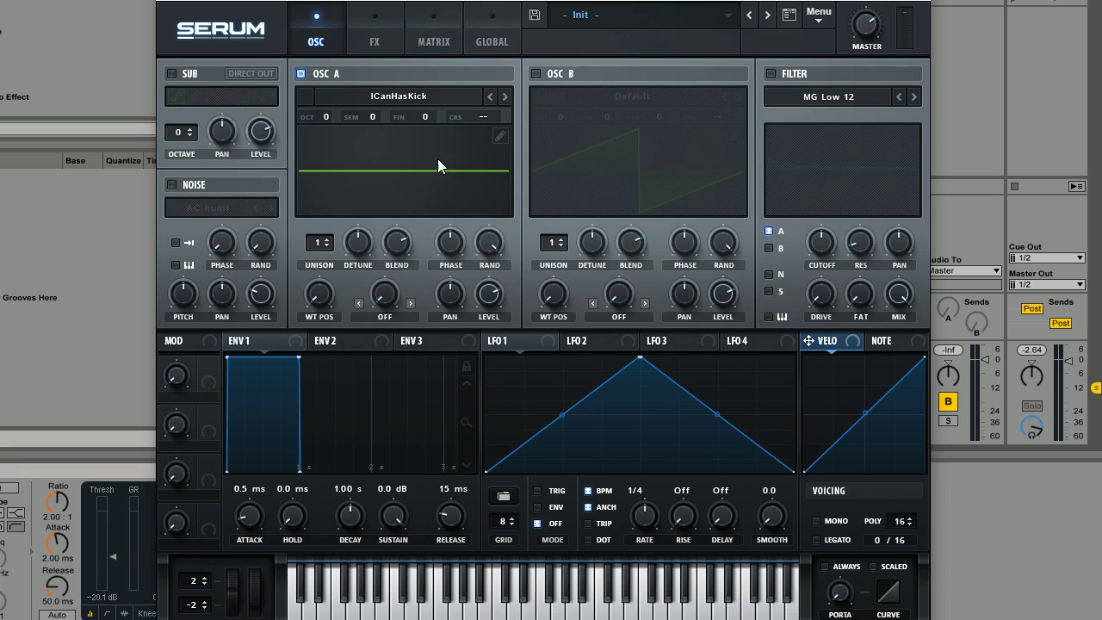
- Raise oscillator A's wavetable position to about three o'clock, giving a dense waveform of rapidly slowing cycles
left_click_drag(330, 304, 377, 159)
left_click_drag(327, 294, 326, 246)
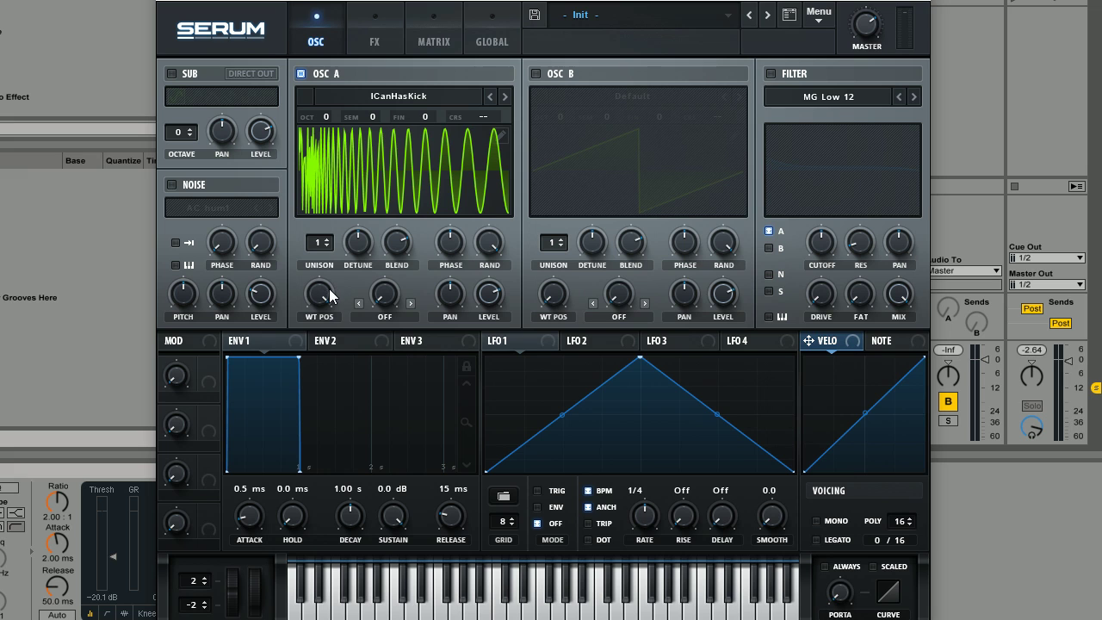
left_click_drag(329, 295, 324, 246)
left_click_drag(316, 293, 317, 326)
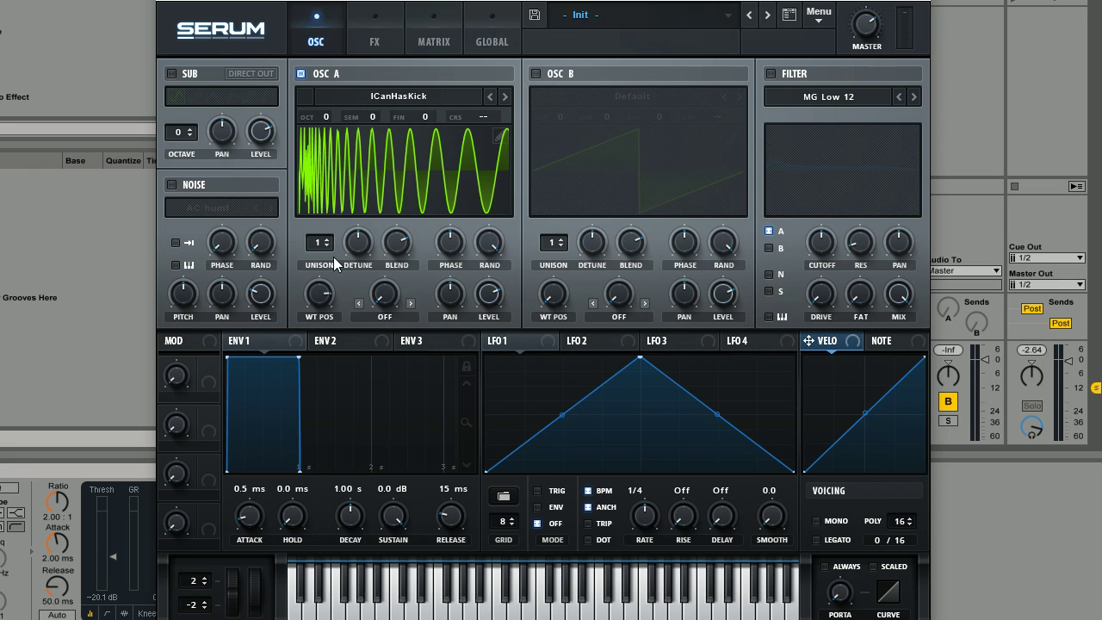
- Shape Env 1 into a short pluck with about 692 ms decay, -36.1 dB sustain and 52 ms release
left_click_drag(296, 357, 273, 452)
left_click_drag(250, 436, 266, 455)
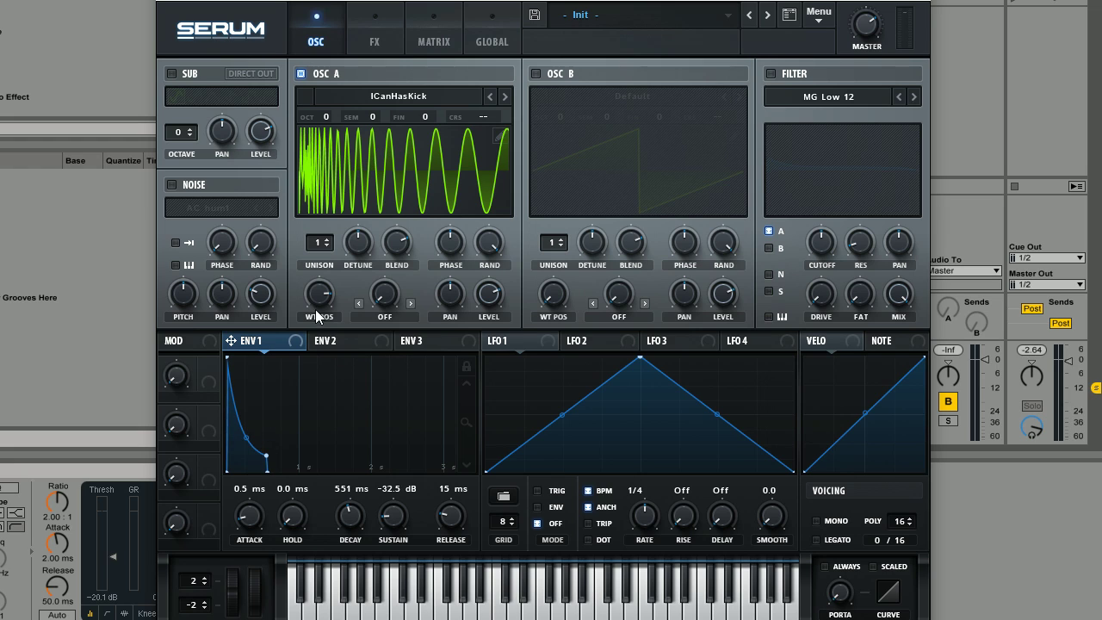
mouse_move(266, 455)
left_mouse_down()
mouse_move(288, 438)
mouse_move(270, 456)
left_mouse_up()
left_click_drag(269, 459, 252, 439)
left_click_drag(436, 511, 436, 482)
- Make the voicing mono with legato and turn on the Always option for portamento
left_click(815, 521)
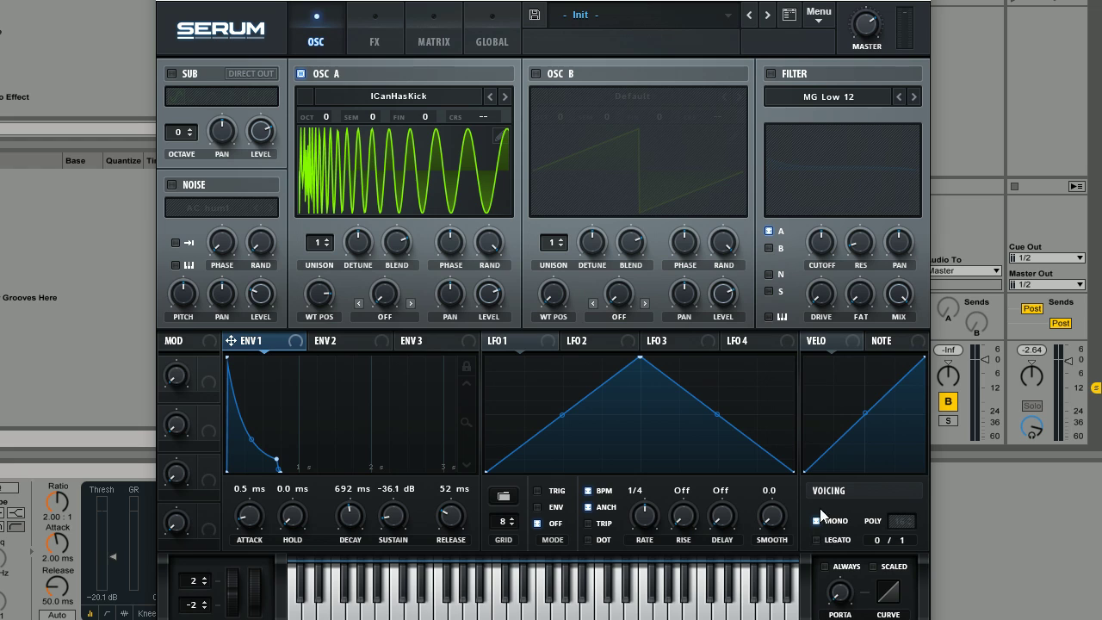
left_click(824, 566)
left_click(818, 538)
- Enable the noise oscillator, load the Analog sample MicrKrg Noise and fine-tune its level
left_click(171, 185)
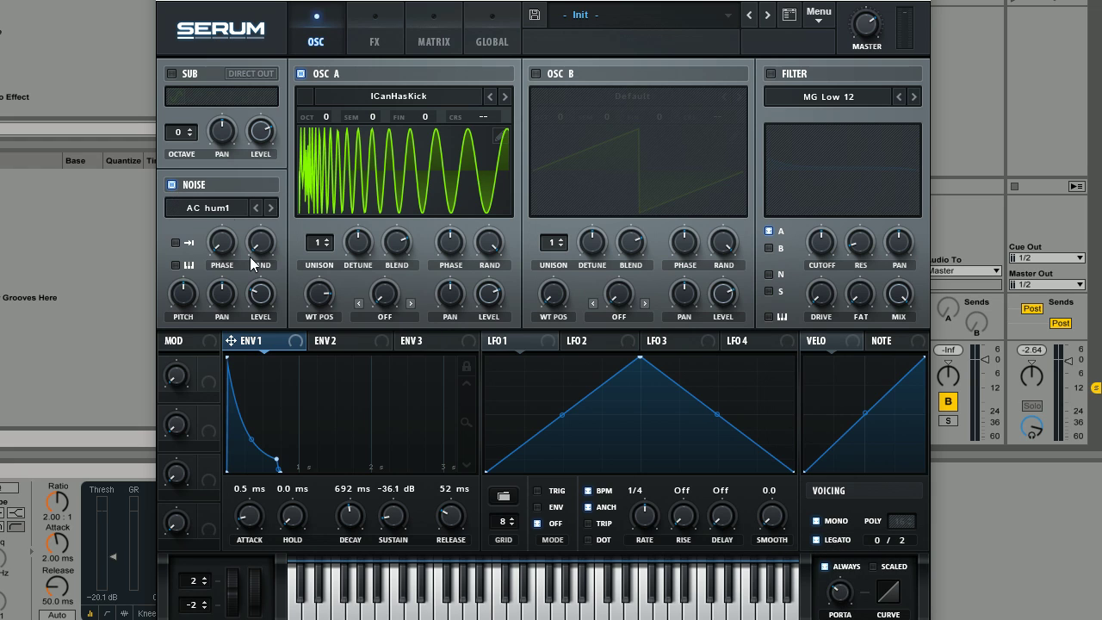
left_click(218, 208)
mouse_move(340, 229)
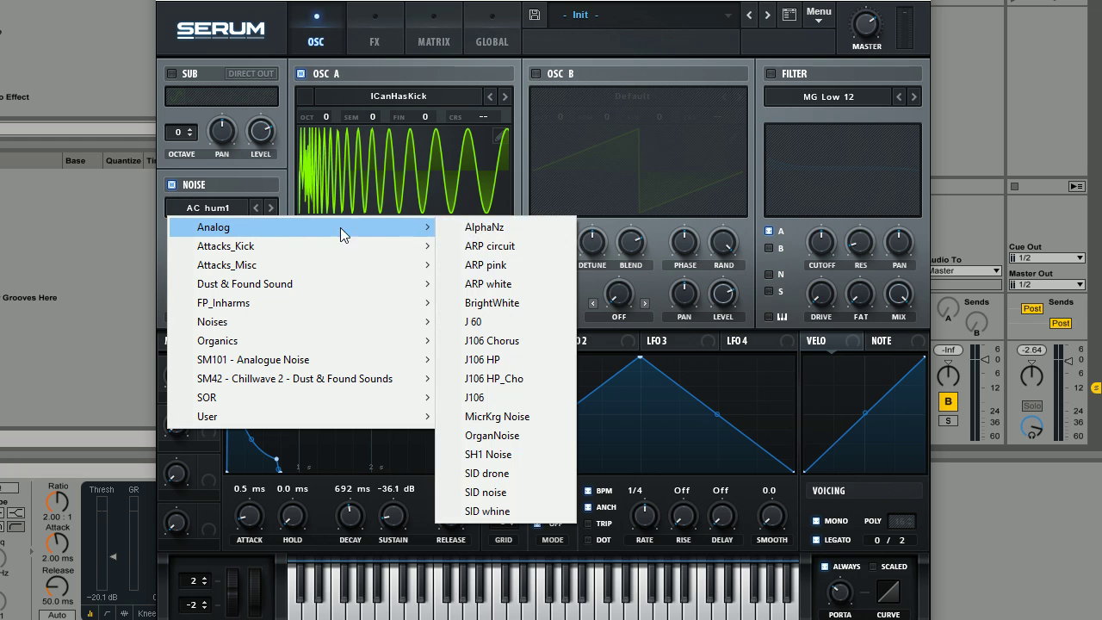
left_click(516, 418)
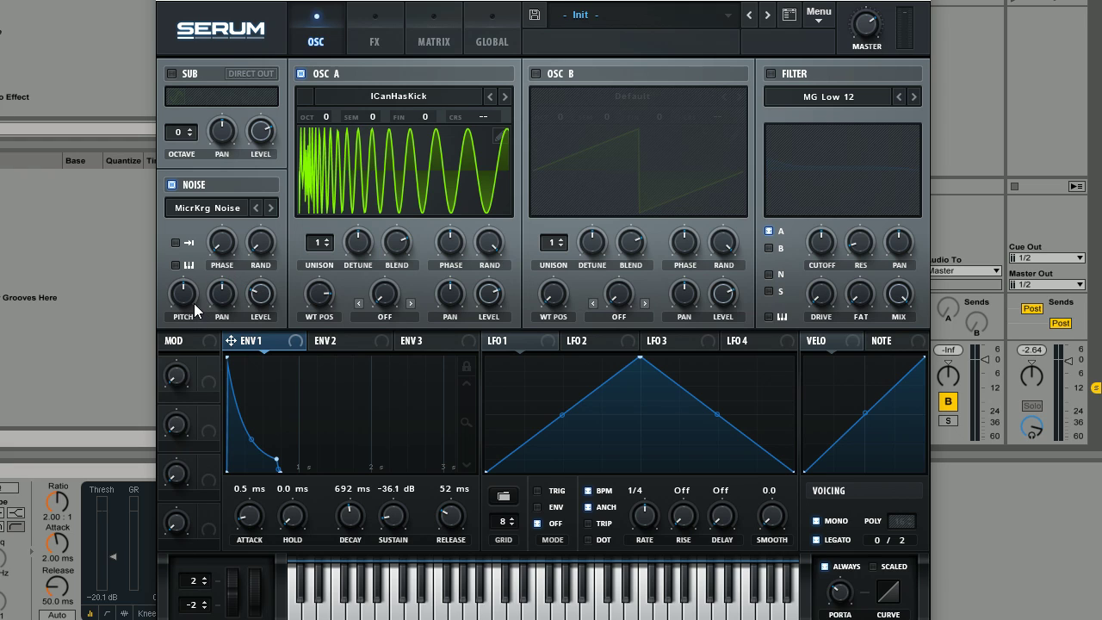
left_click_drag(261, 301, 262, 303)
- Enable the filter and set its type to HP 12 from the Multi category
left_click(771, 74)
left_click(819, 95)
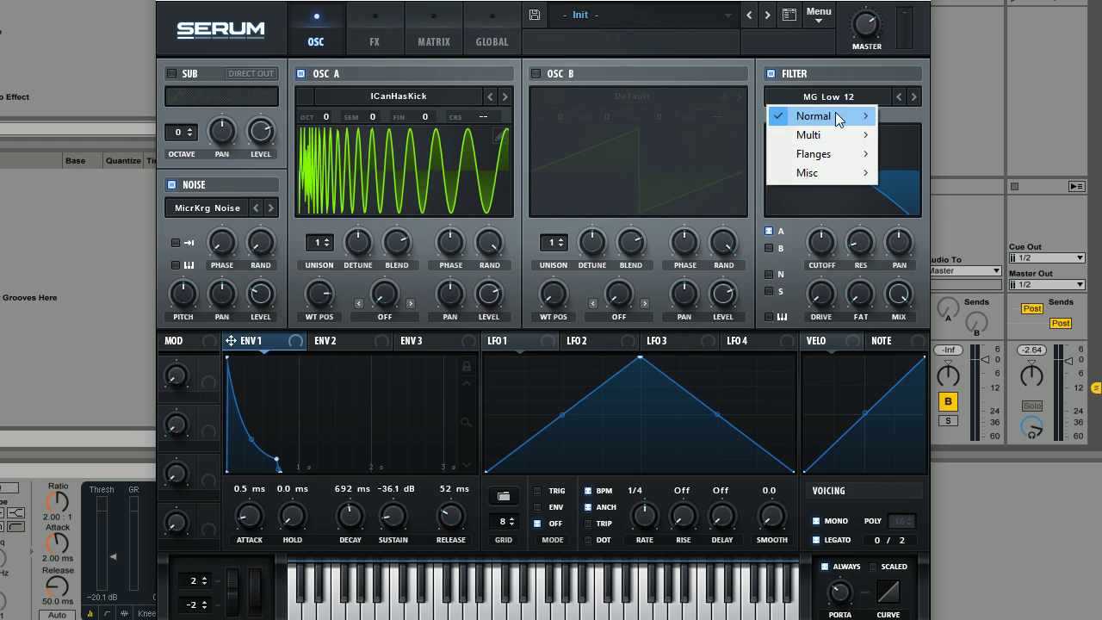
mouse_move(826, 116)
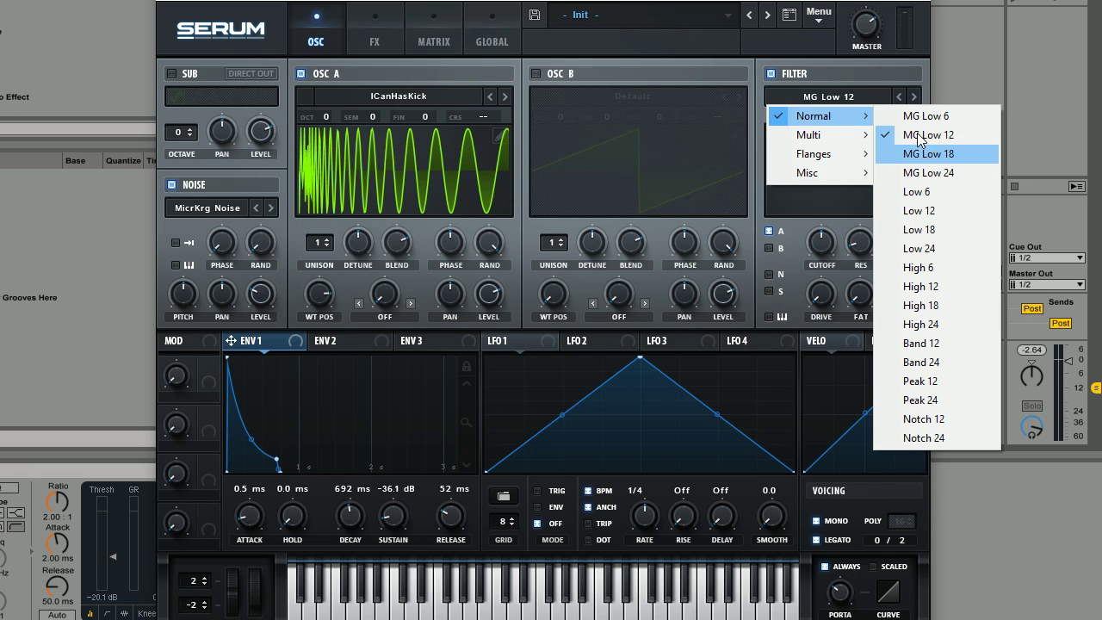
mouse_move(830, 138)
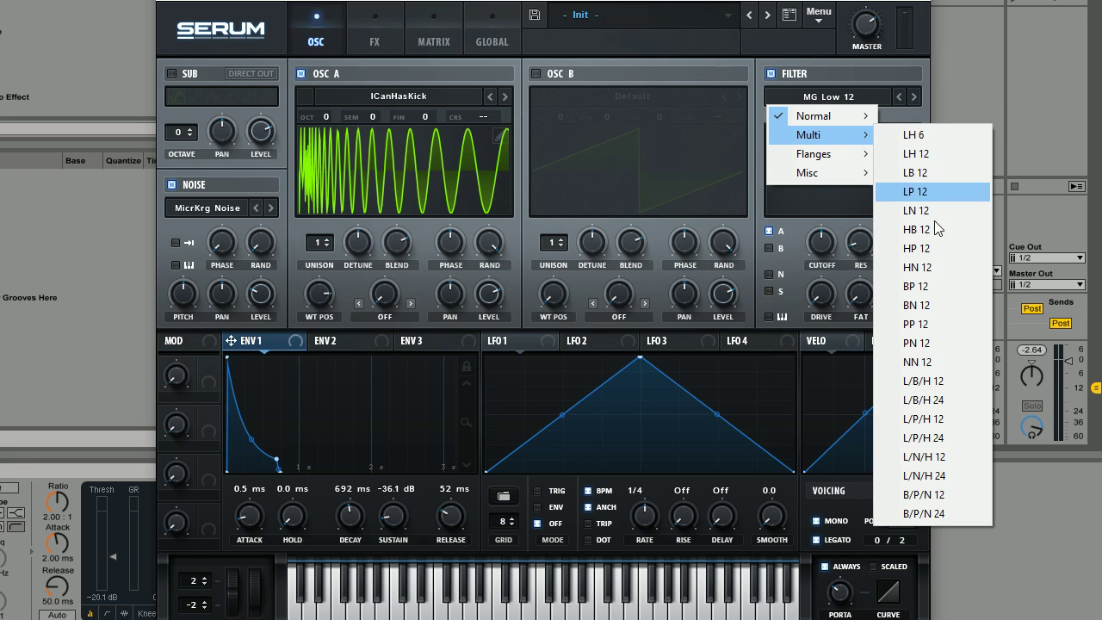
left_click(941, 248)
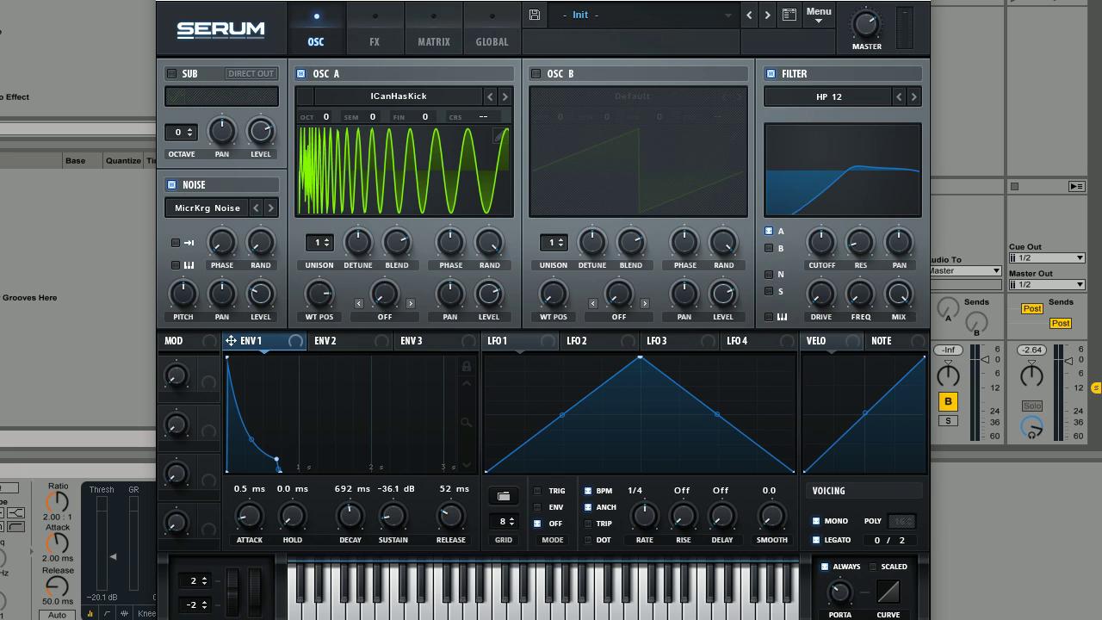
- Route the noise through the filter and lower the cutoff to about 12 Hz
left_click_drag(819, 267, 820, 130)
left_click_drag(826, 243, 826, 266)
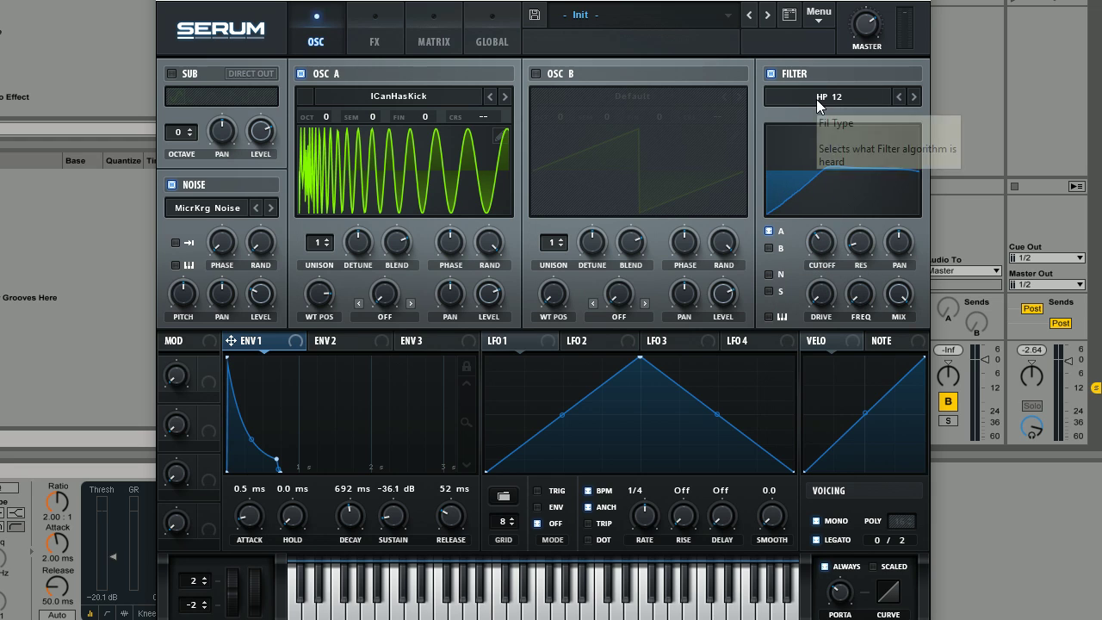
left_click_drag(820, 243, 819, 246)
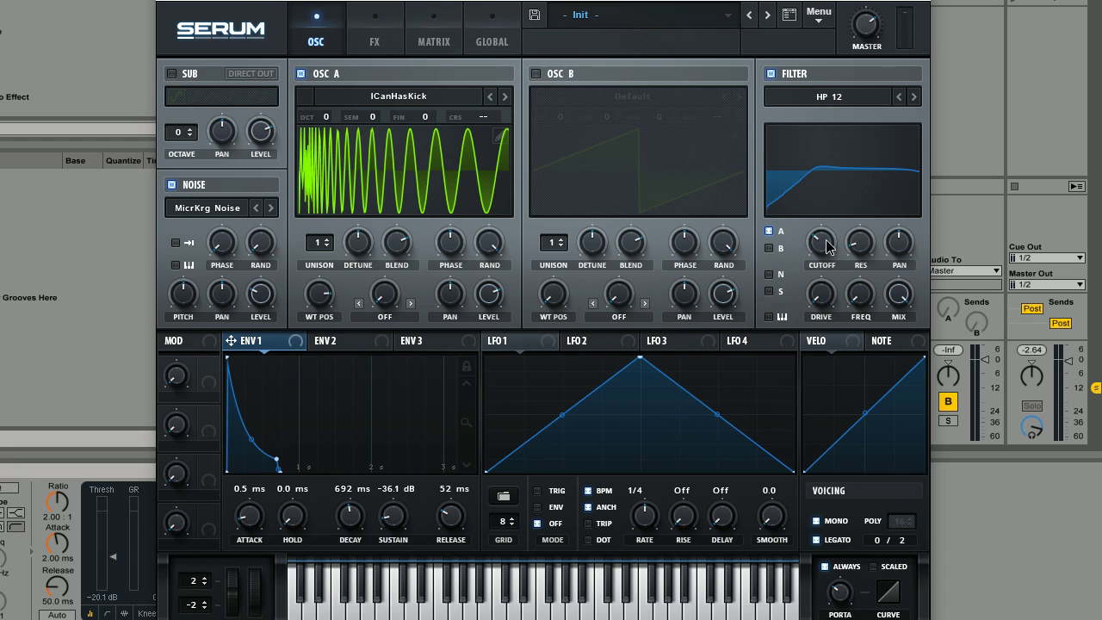
mouse_move(826, 239)
left_mouse_down()
mouse_move(823, 251)
mouse_move(826, 241)
left_mouse_up()
left_click(769, 274)
left_click_drag(826, 256, 822, 259)
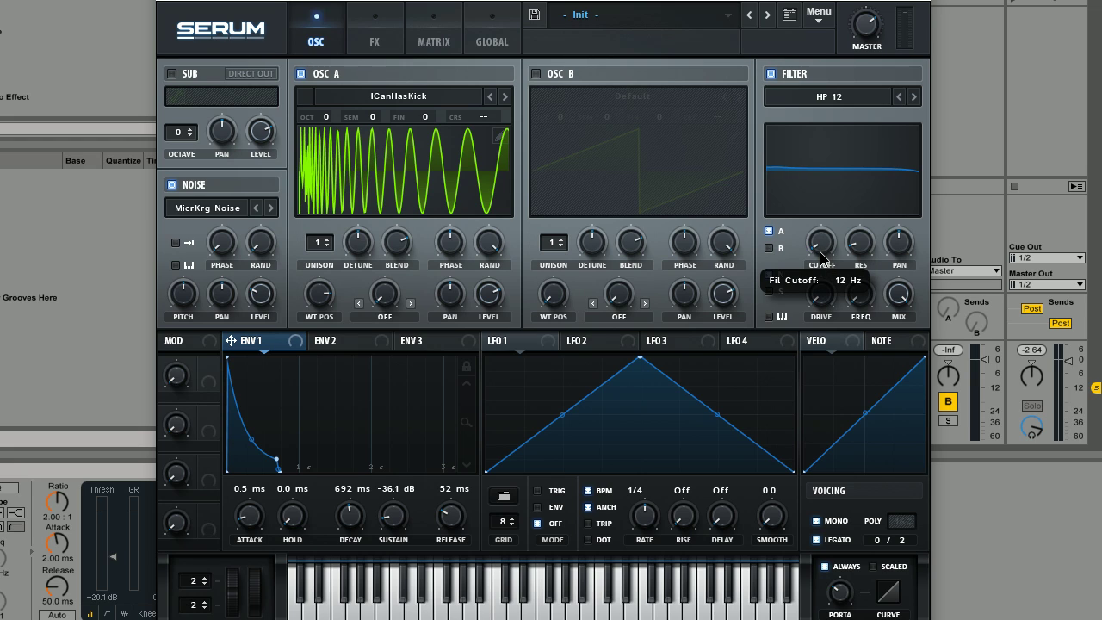
- Assign Macro 1 to the filter cutoff and resonance with positive amounts, and adjust their base settings and modulation ranges
left_click_drag(214, 369, 809, 265)
left_click_drag(212, 368, 859, 247)
left_click_drag(860, 246, 849, 289)
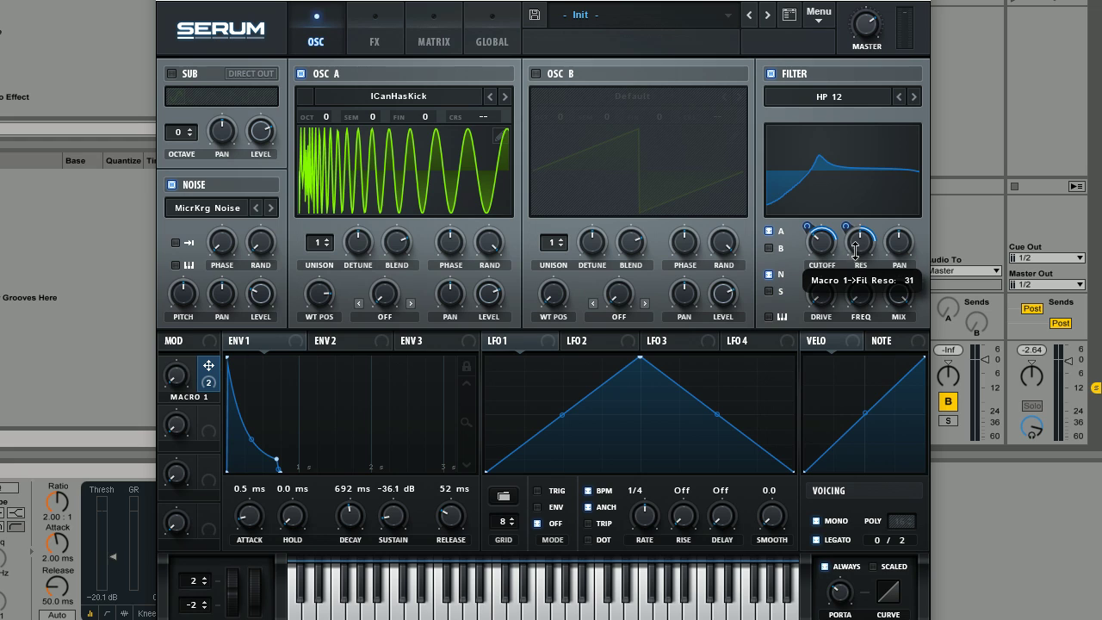
left_click_drag(854, 239, 826, 306)
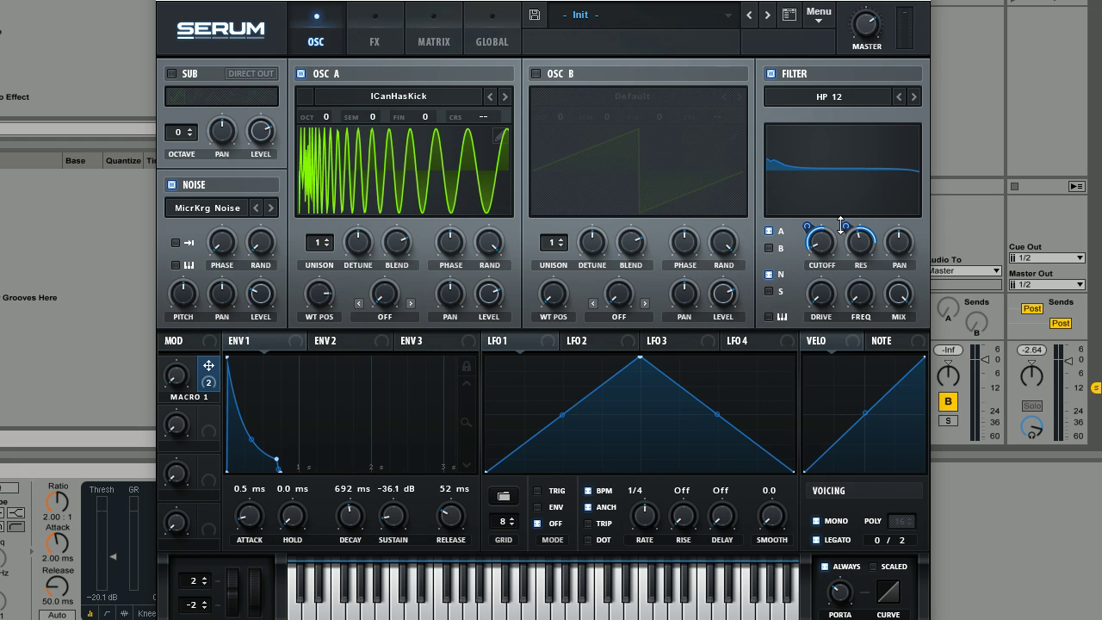
- Set the filter's Freq parameter to 100% and assign Macro 1 to it with a negative amount
left_click_drag(860, 298, 872, 66)
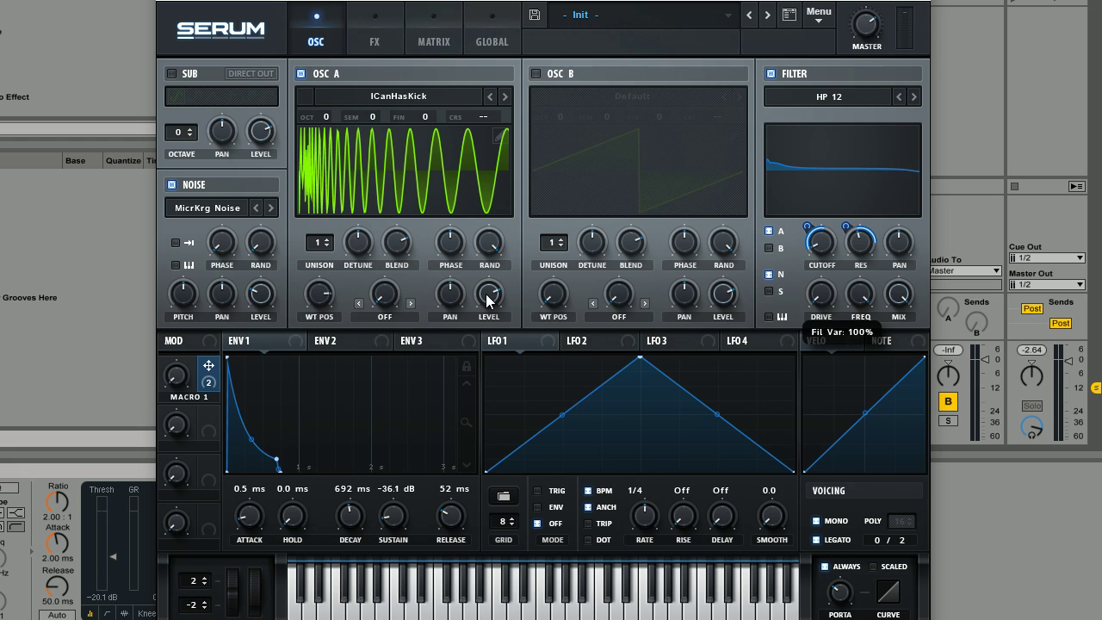
left_click_drag(209, 367, 846, 301)
left_click_drag(177, 378, 186, 448)
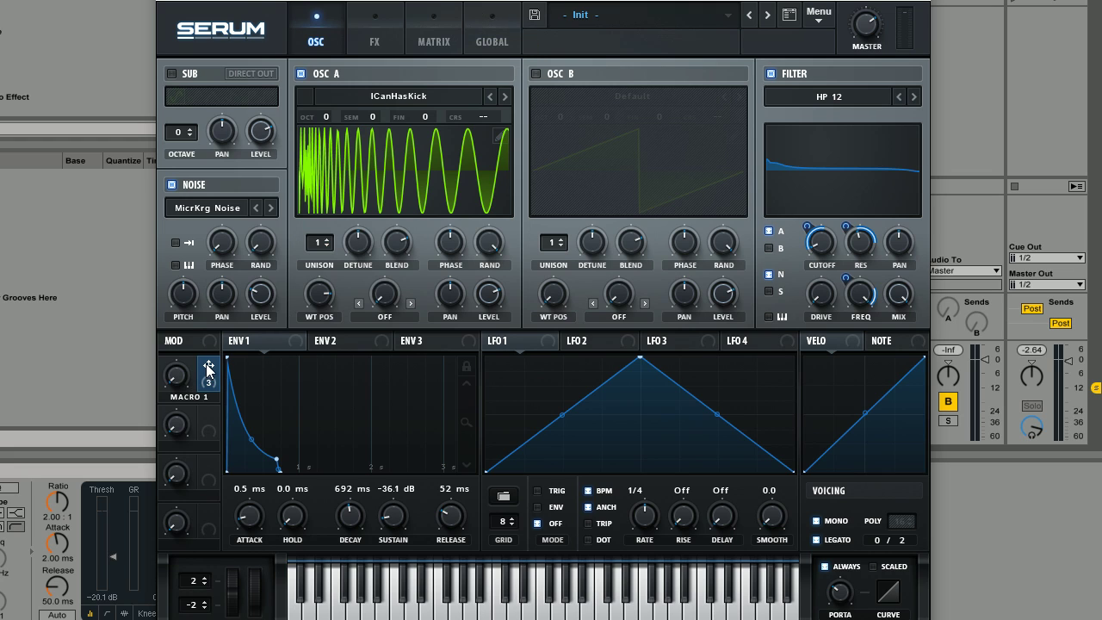
- Assign Macro 1 to oscillator A's coarse pitch and wavetable position with positive amounts
left_click_drag(207, 368, 496, 115)
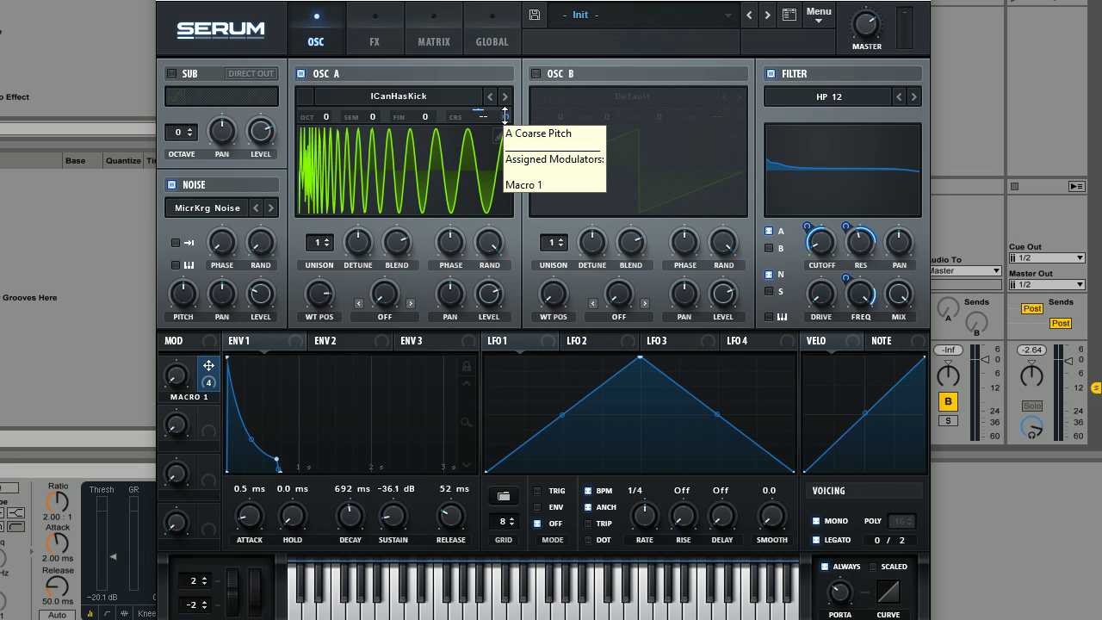
left_click_drag(505, 116, 508, 117)
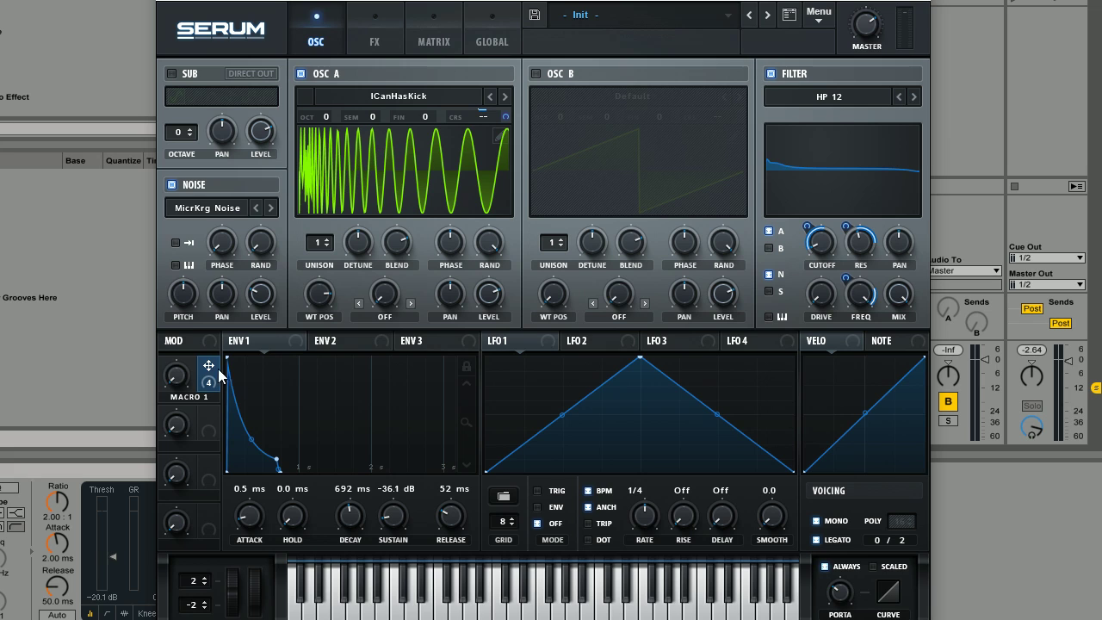
left_click_drag(208, 365, 311, 253)
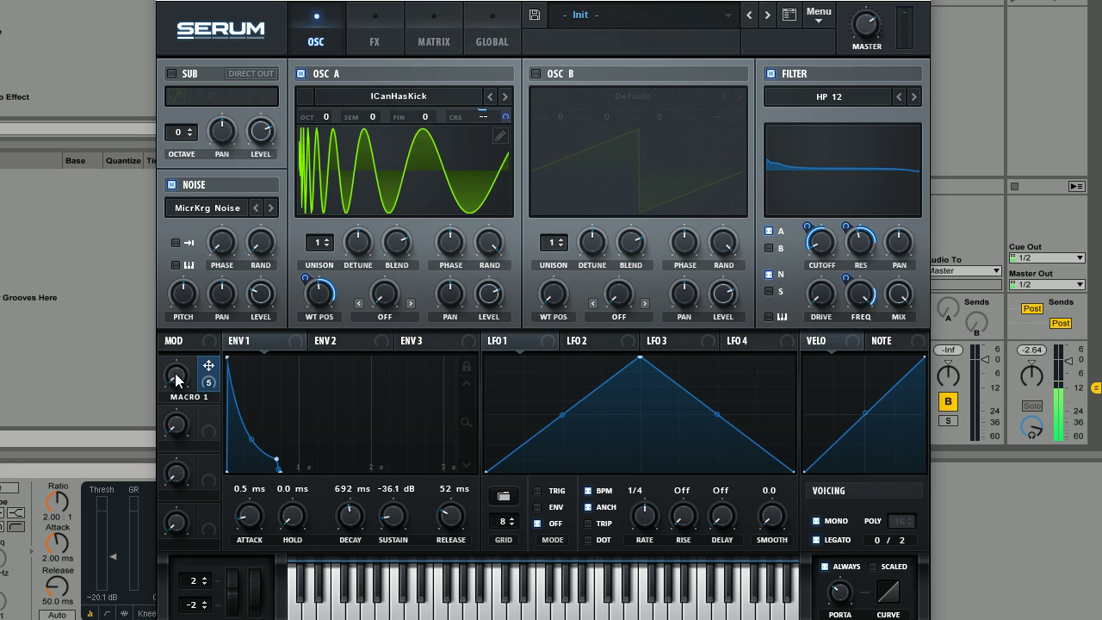
- Sweep Macro 1 up and back down to its minimum to audition the combined modulation
left_click_drag(176, 372, 228, 348)
left_click_drag(181, 378, 185, 425)
left_click_drag(181, 378, 191, 419)
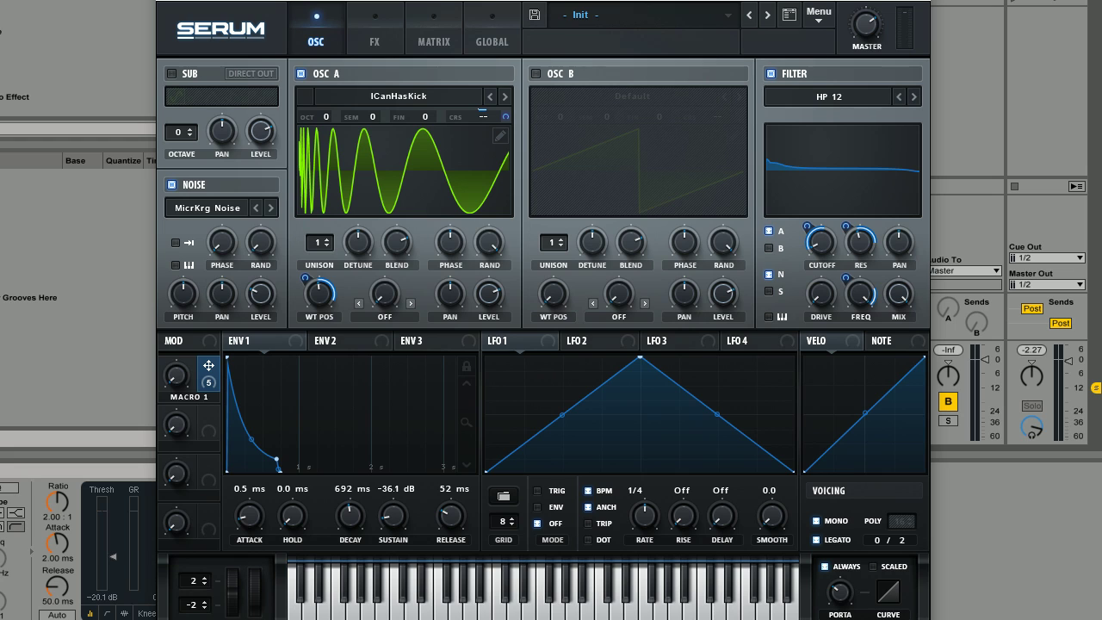
- Shape Env 3 with a short decay of about 116 ms and 0% sustain
left_click(427, 346)
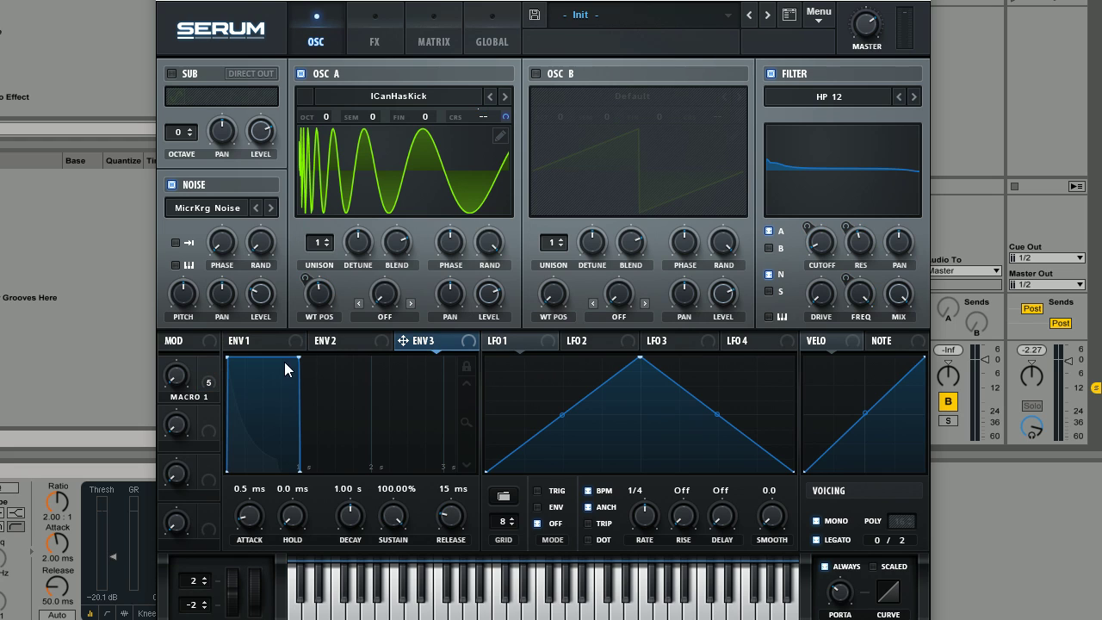
left_click_drag(300, 358, 368, 443)
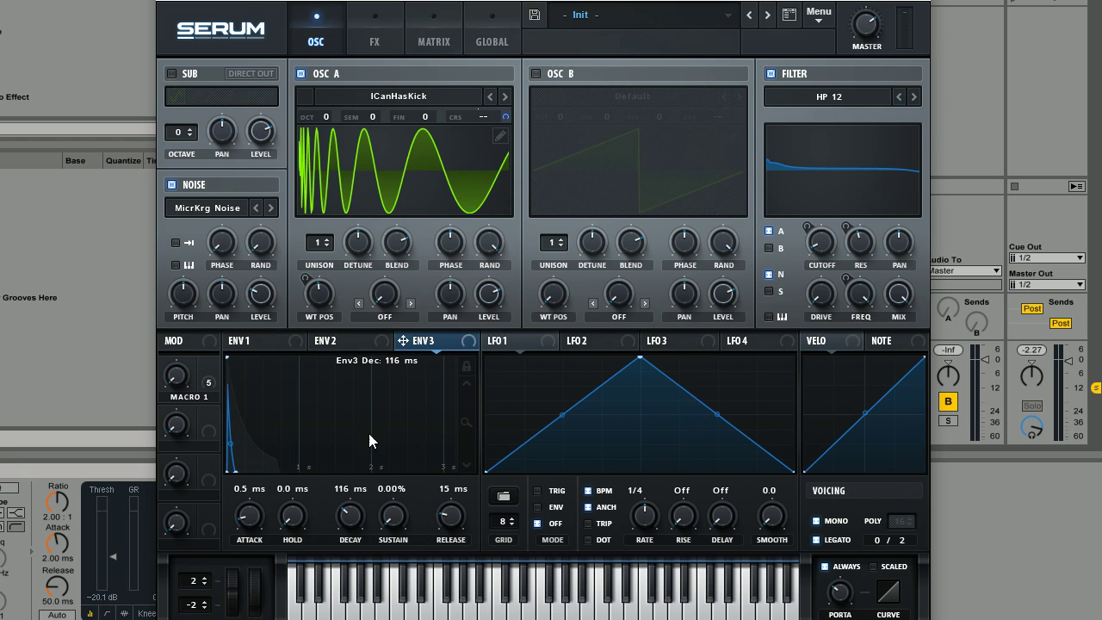
- Add a modulation matrix row routing Env 3 to the global Mast.Tun destination with a small positive amount
left_click(437, 31)
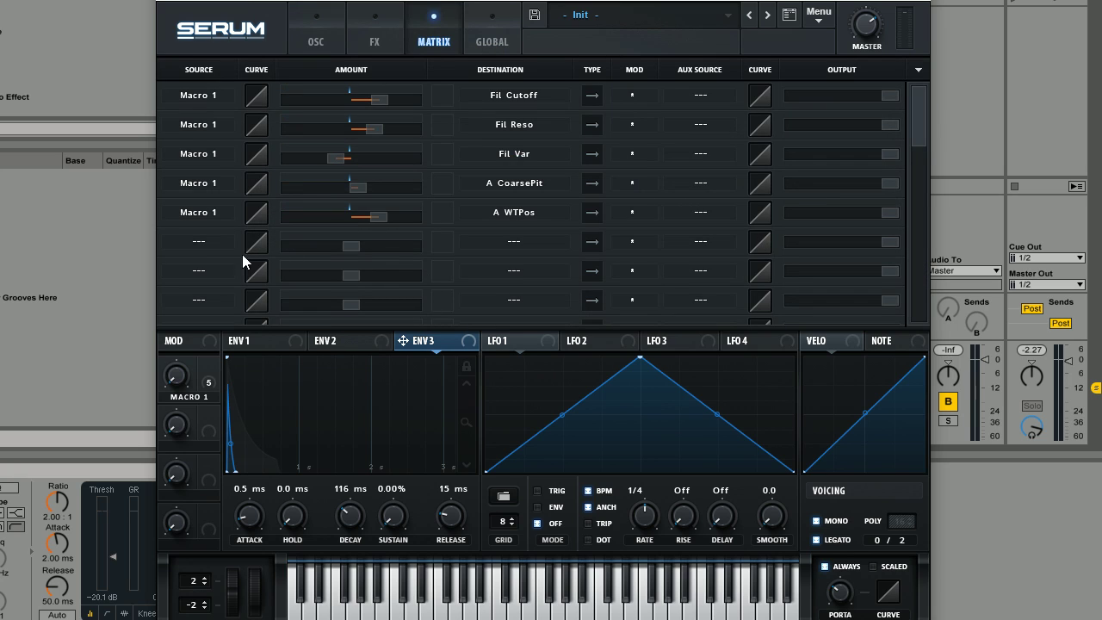
left_click(215, 247)
left_click(209, 246)
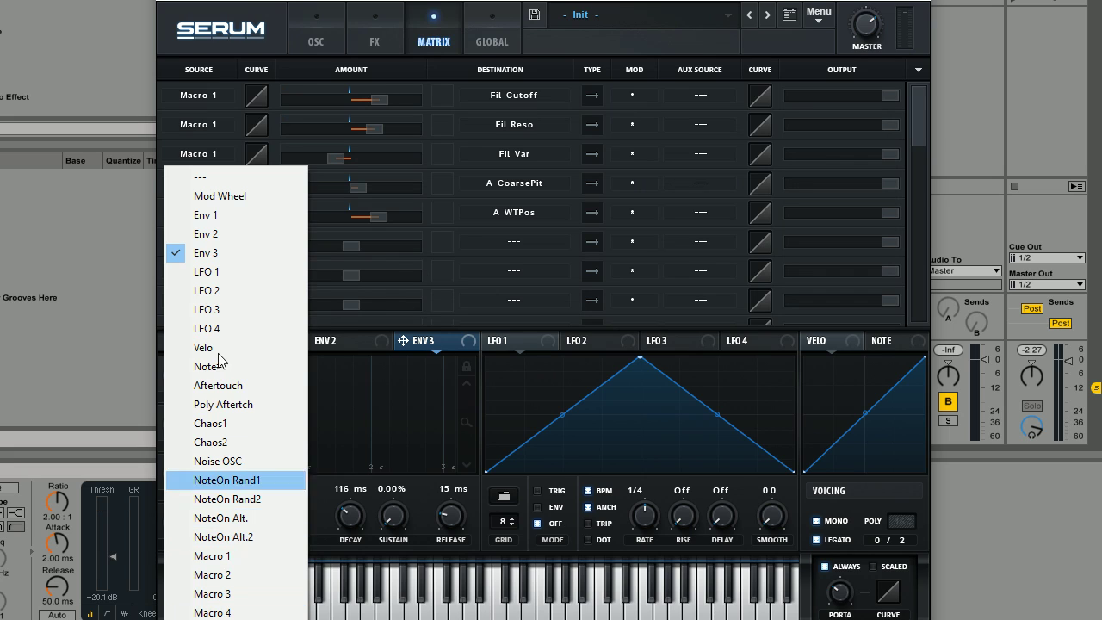
left_click(210, 255)
left_click(469, 249)
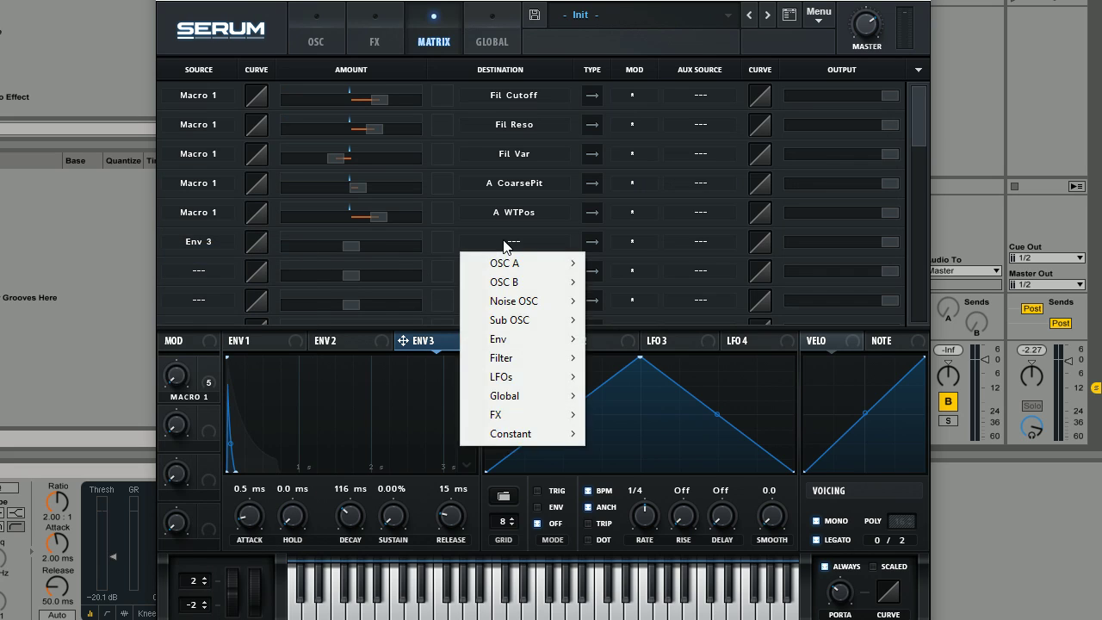
mouse_move(555, 397)
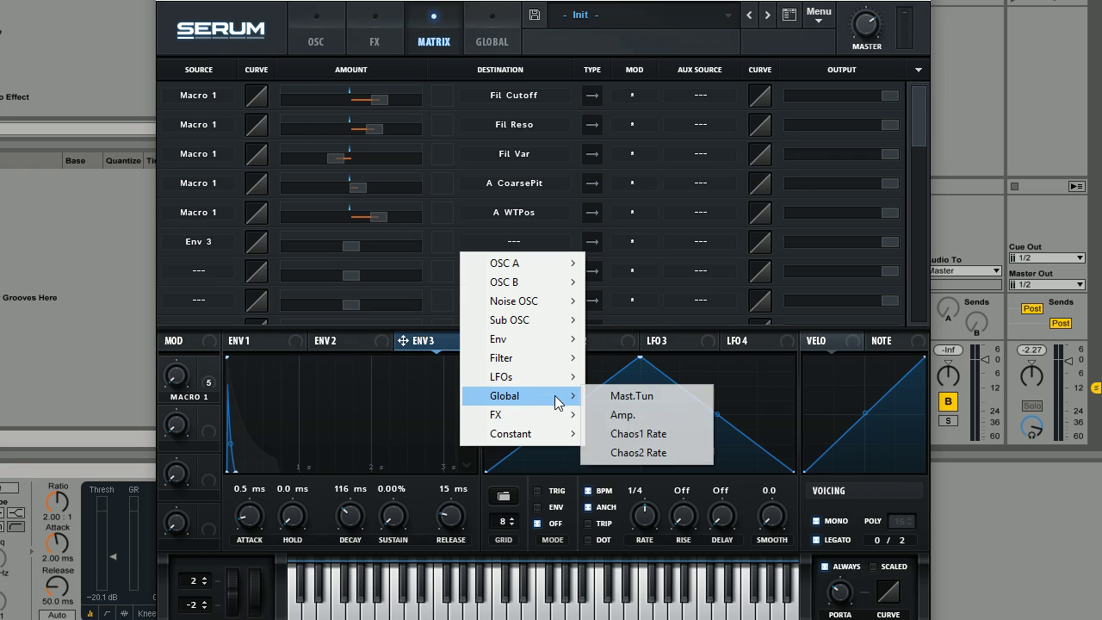
left_click(653, 397)
left_click_drag(355, 250, 362, 253)
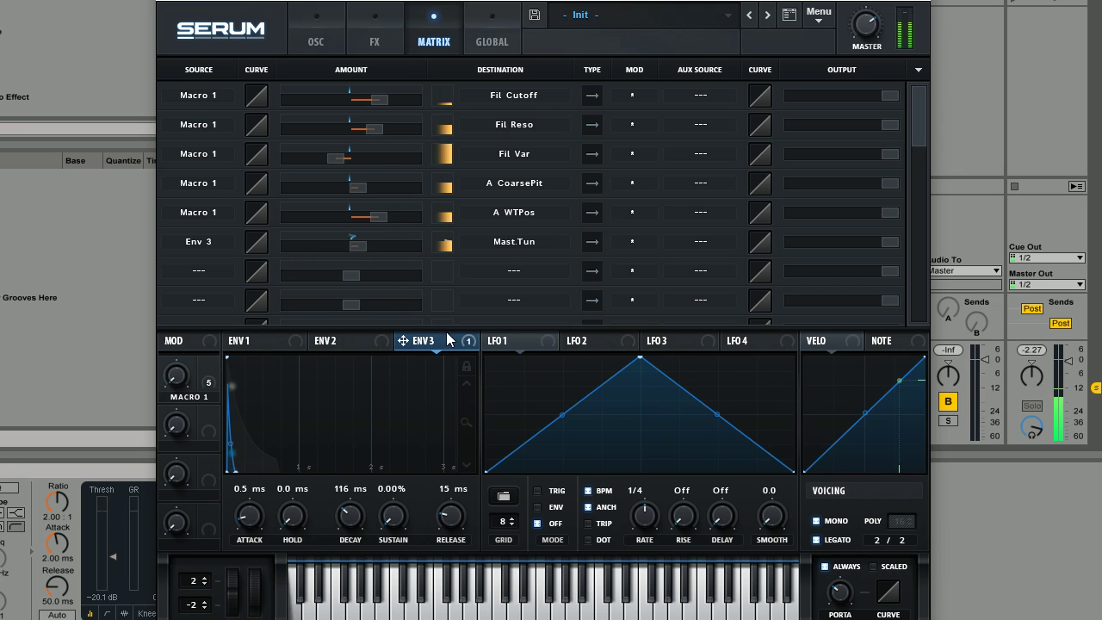
- Shorten Env 3's decay to about 56 ms
left_click_drag(367, 519, 362, 469)
left_click_drag(354, 514, 347, 525)
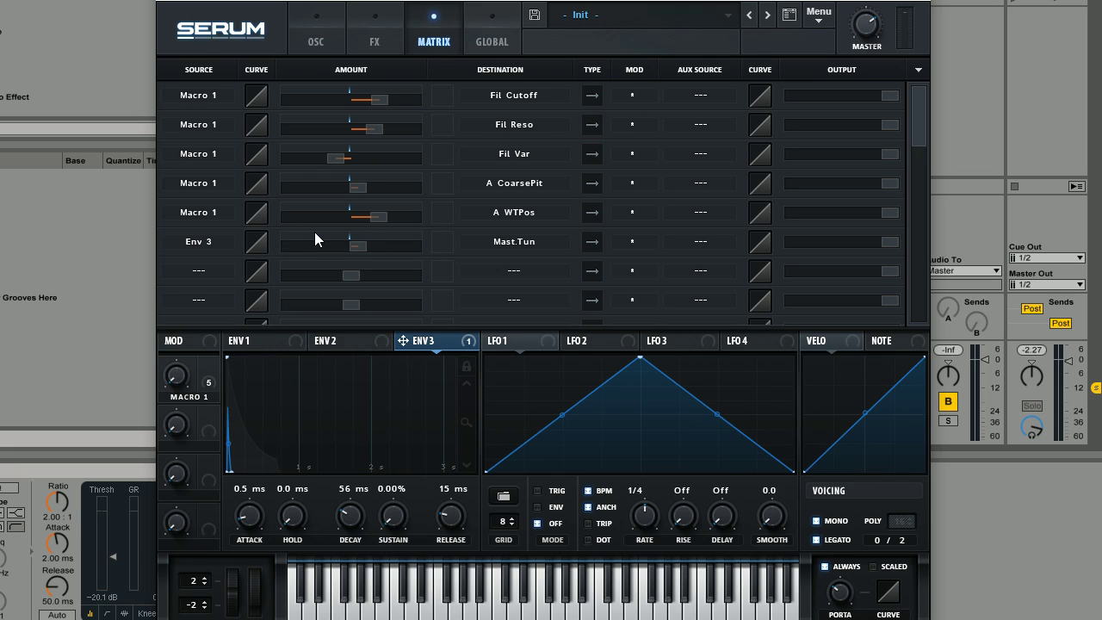
mouse_move(342, 251)
mouse_move(381, 222)
- Enable the Tube distortion and the chorus in the effects rack, and reduce the chorus mix
left_click(392, 40)
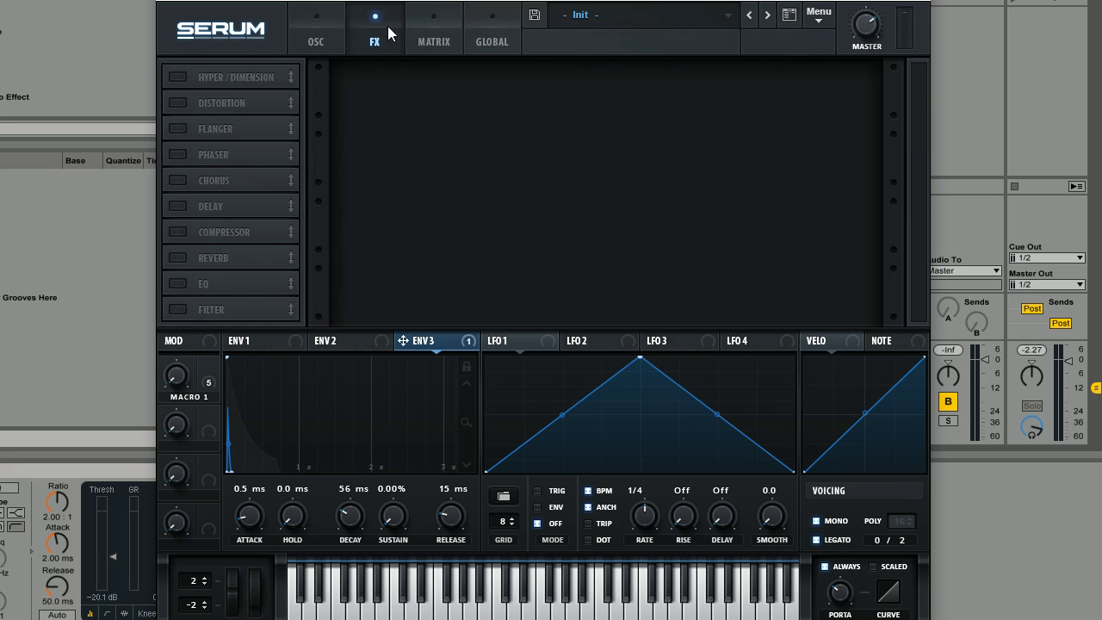
left_click(319, 36)
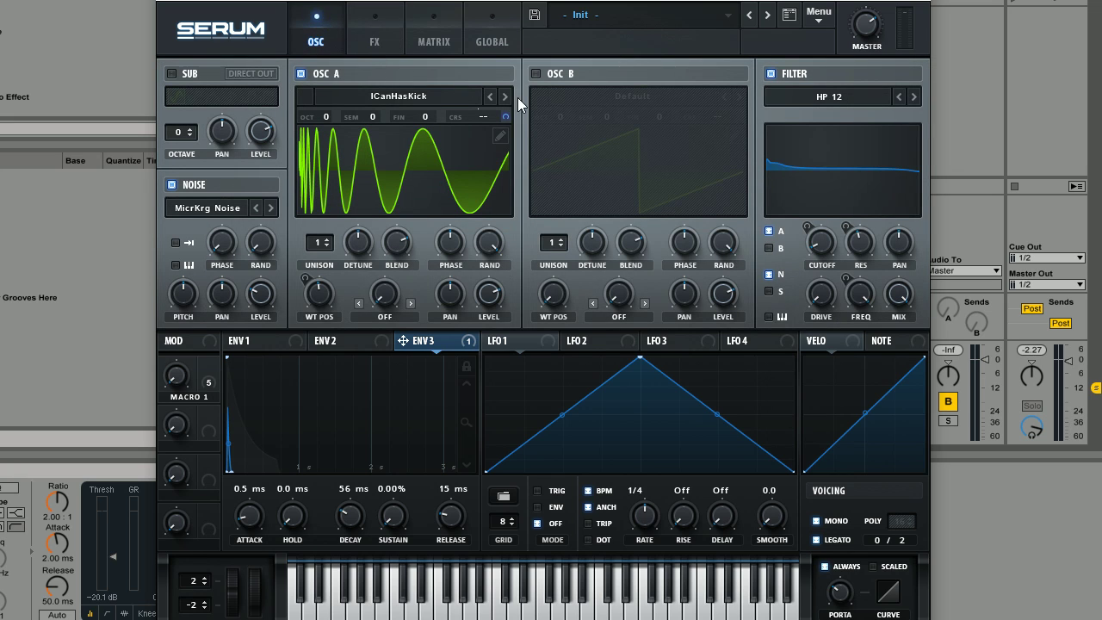
left_click(365, 36)
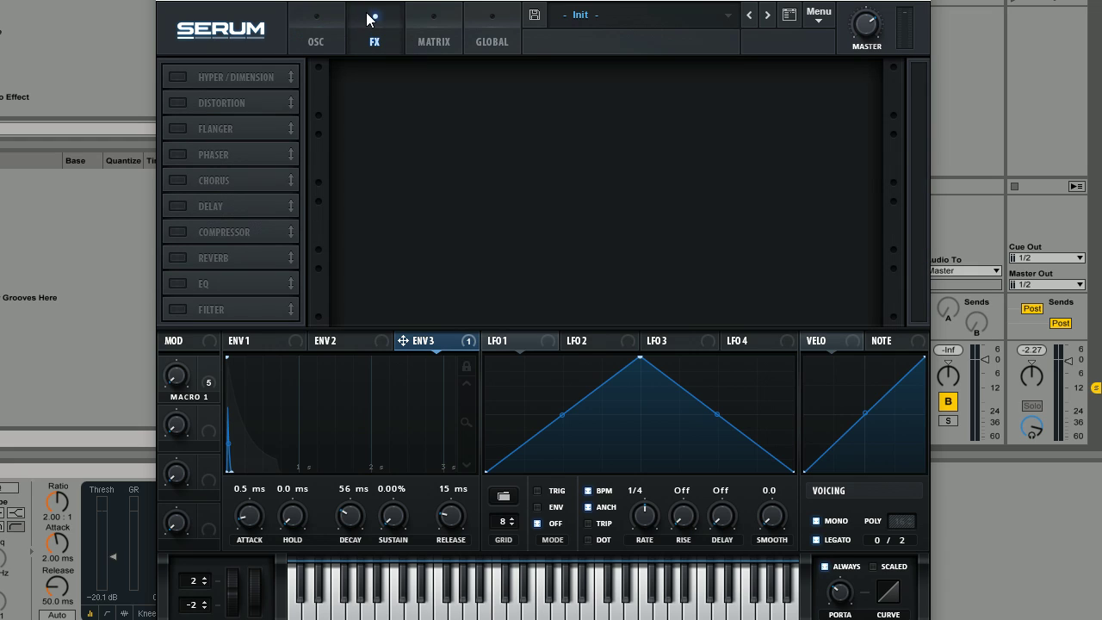
left_click(178, 102)
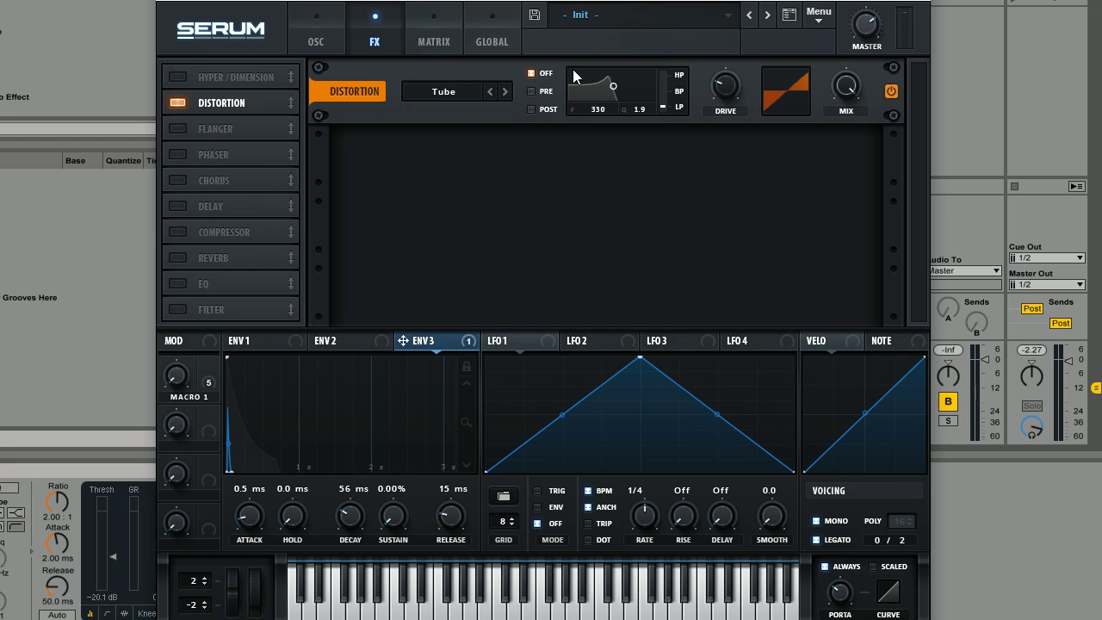
left_click_drag(732, 91, 727, 87)
left_click(176, 181)
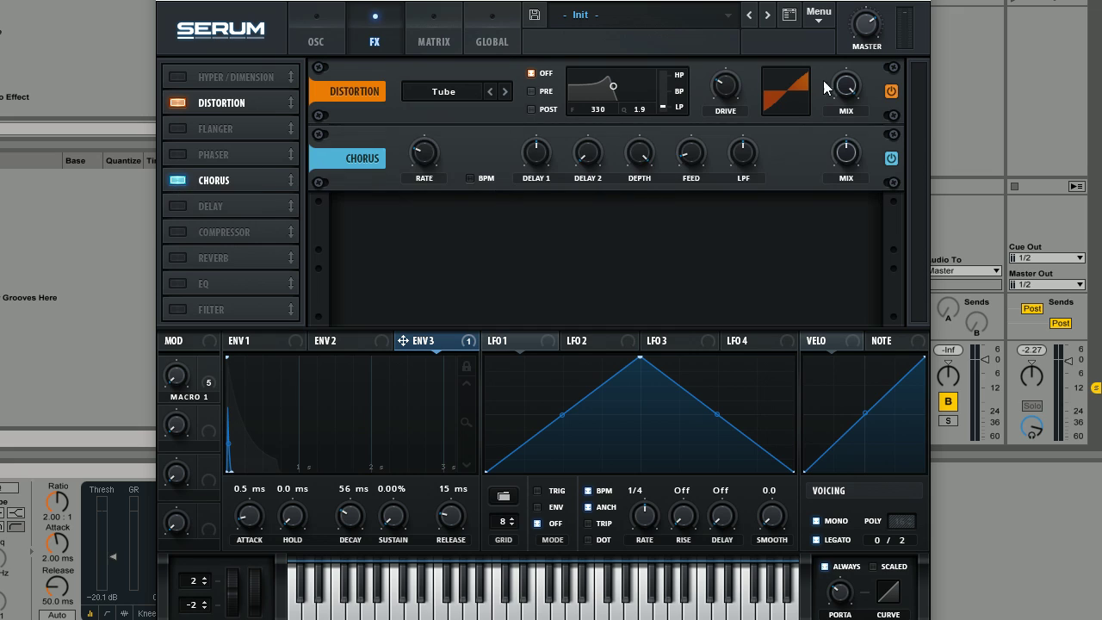
mouse_move(833, 166)
left_mouse_down()
mouse_move(841, 178)
mouse_move(849, 169)
left_mouse_up()
- Enable the EQ, switch its upper band to a low-pass shape and raise that band's frequency
left_click(176, 283)
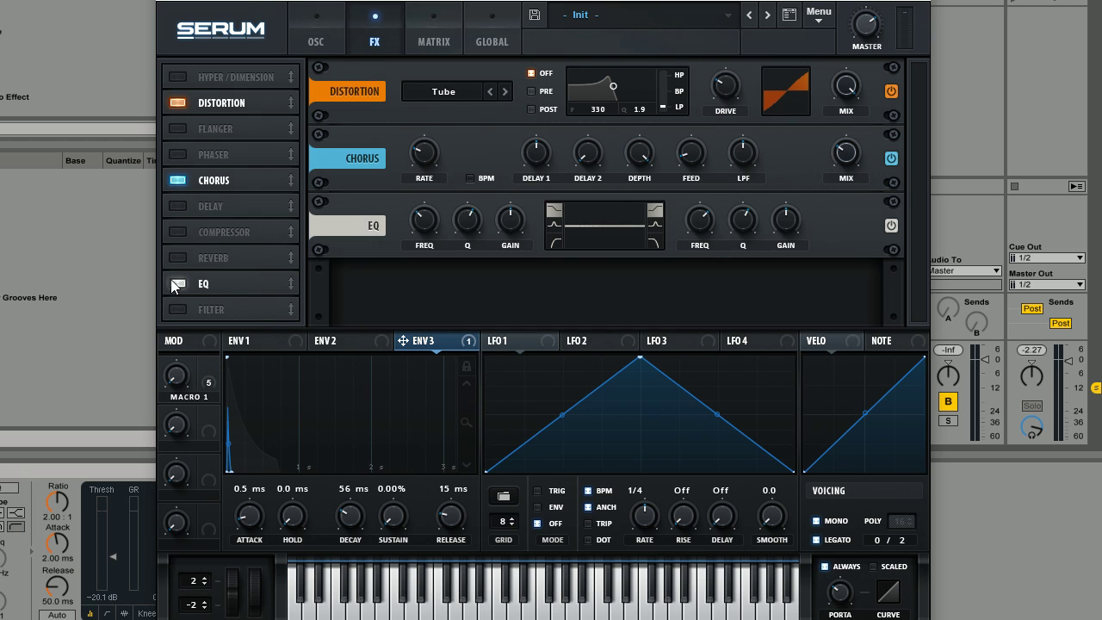
left_click(655, 243)
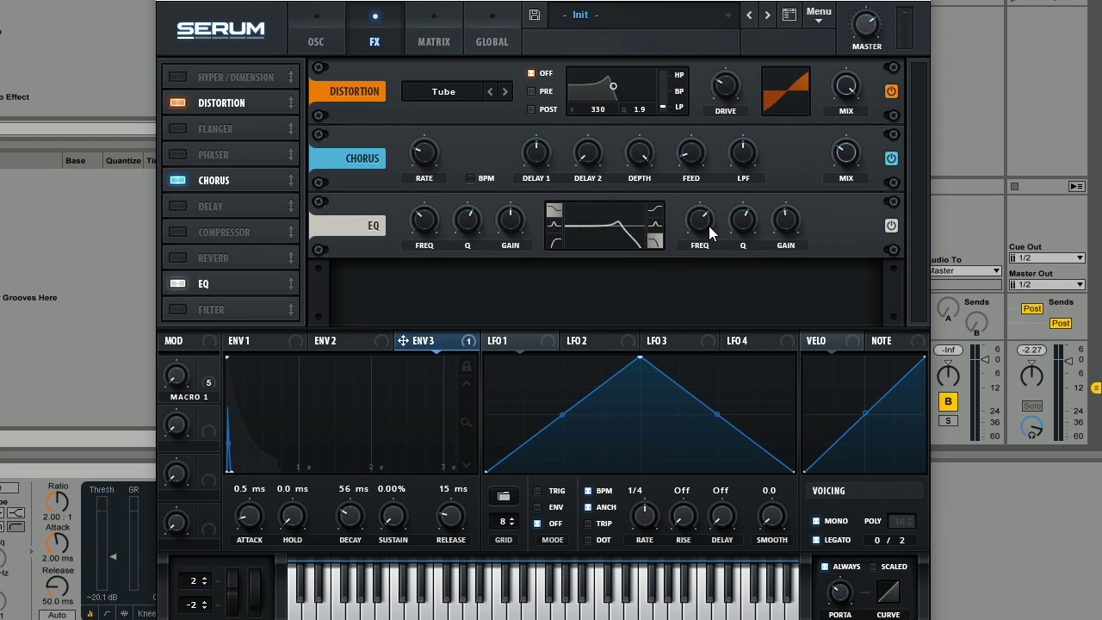
mouse_move(713, 225)
left_mouse_down()
mouse_move(721, 176)
mouse_move(715, 214)
left_mouse_up()
- Enable the reverb, place it after the EQ in the effects chain and raise its low cut
left_click(185, 262)
left_click_drag(185, 262, 246, 294)
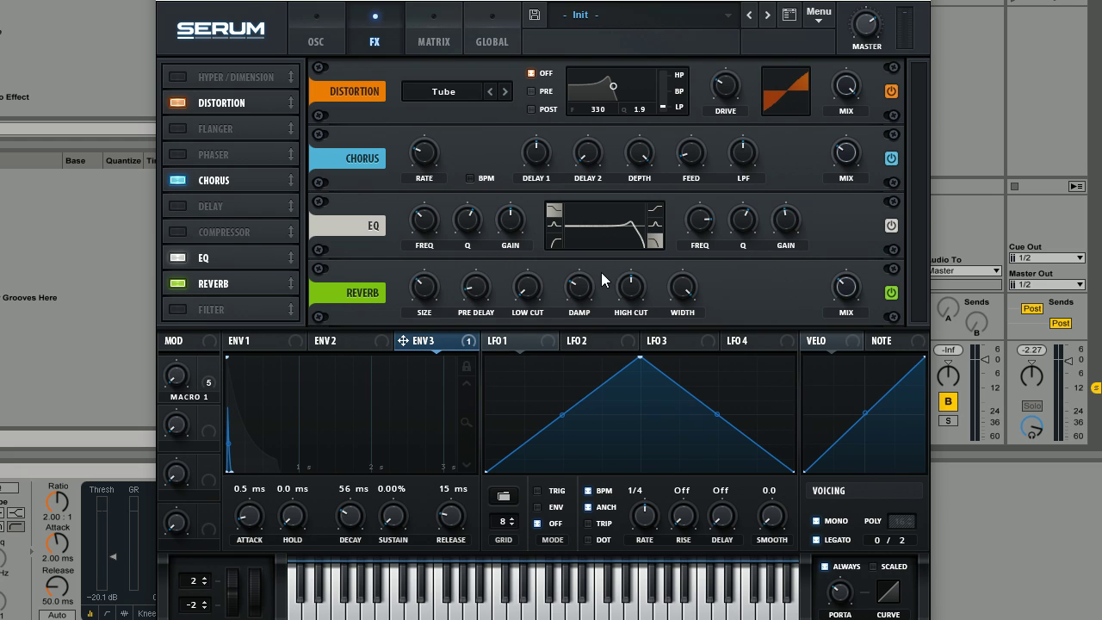
scroll(528, 292, "down", 8)
- Enable the compressor as the last effect after the reverb, with multiband mode on and a slightly raised gain
left_click(176, 232)
left_click_drag(225, 232, 243, 282)
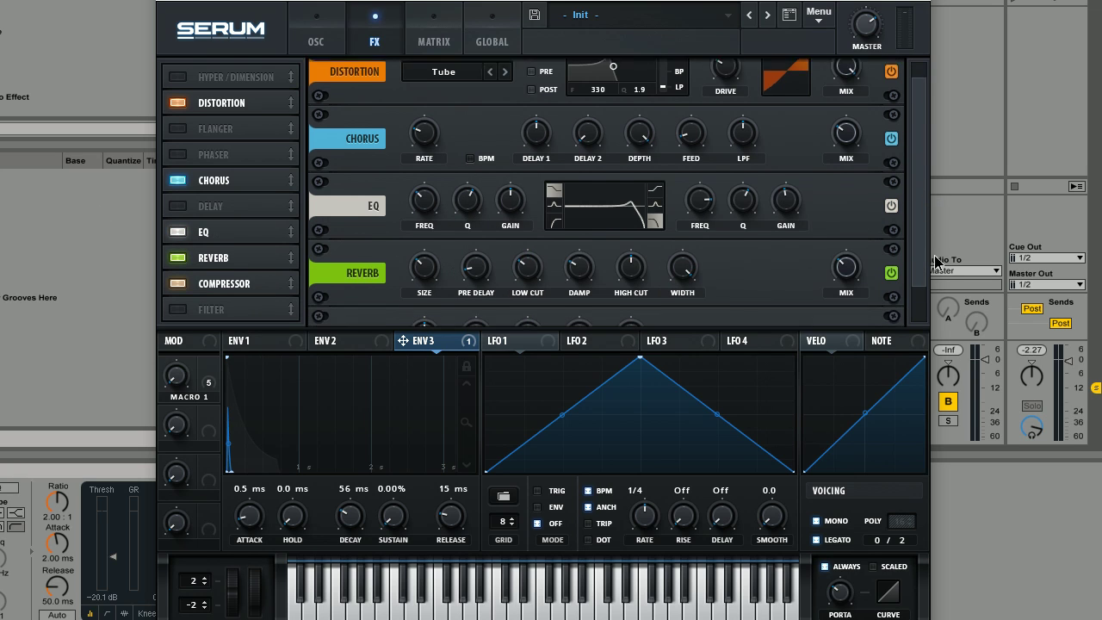
scroll(660, 302, "down", 2)
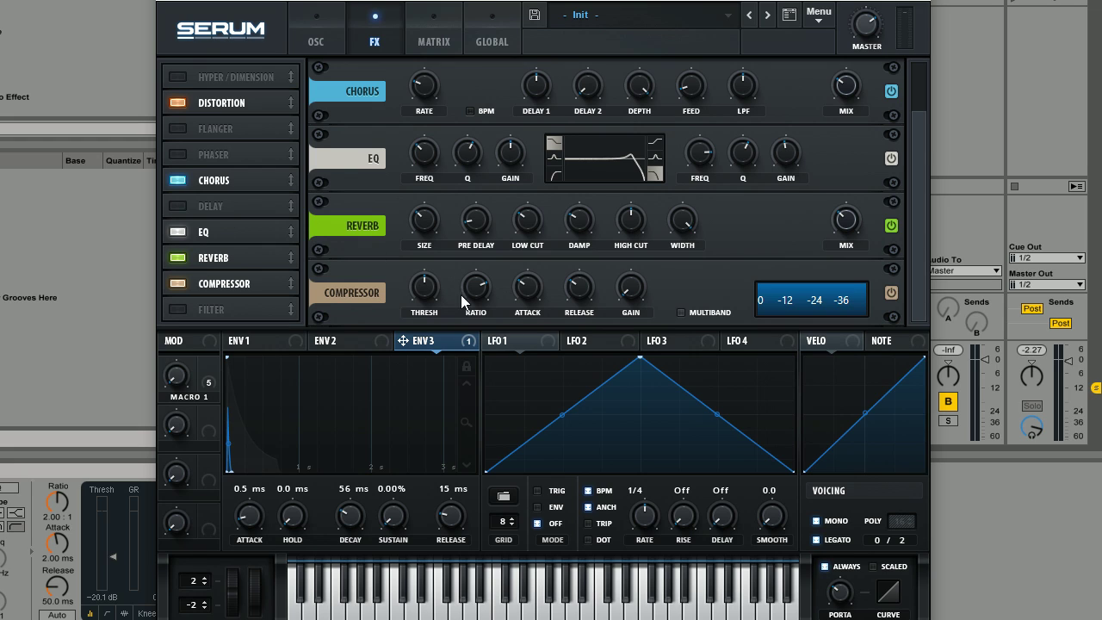
left_click(680, 313)
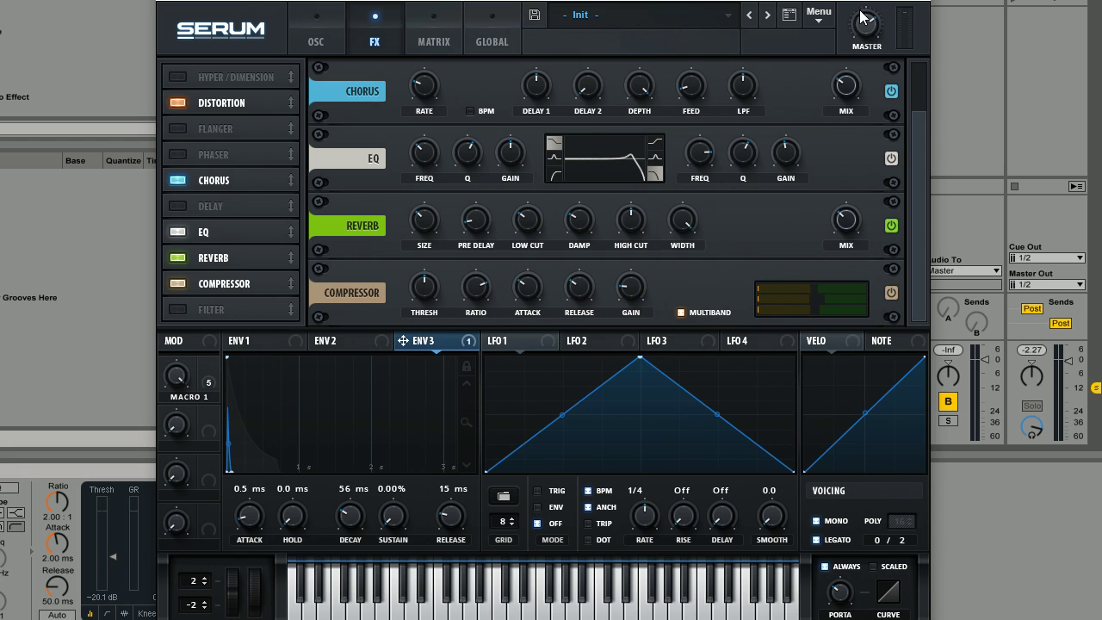
- Adjust the master volume, and bypass and re-enable the compressor to compare the sound
mouse_move(865, 26)
left_mouse_down()
mouse_move(867, 55)
mouse_move(869, 2)
mouse_move(869, 17)
left_mouse_up()
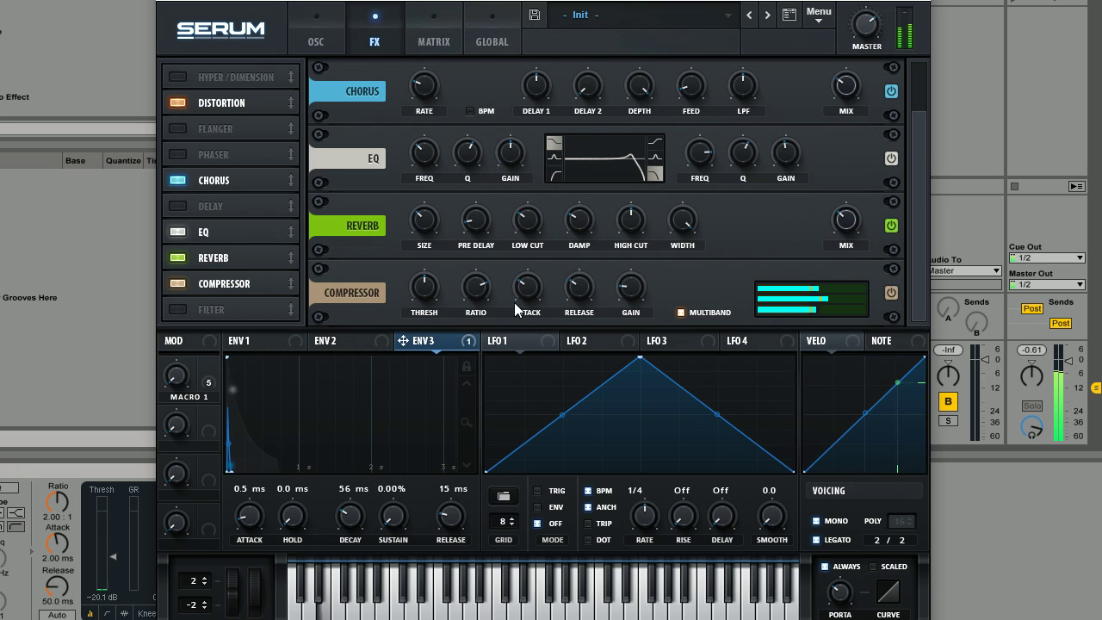
left_click(181, 284)
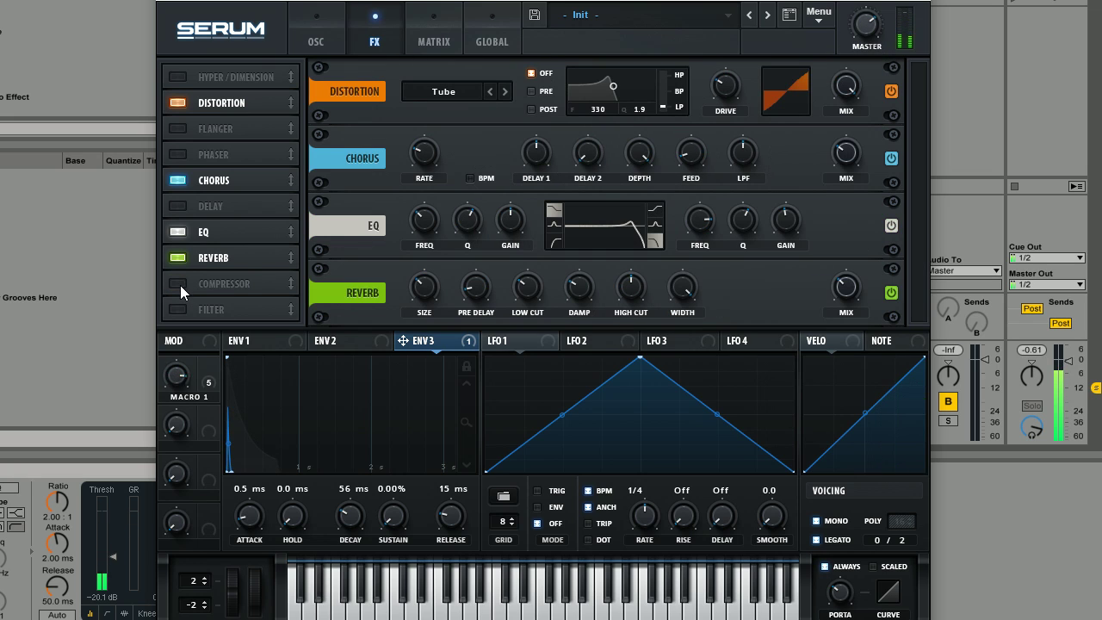
left_click(179, 284)
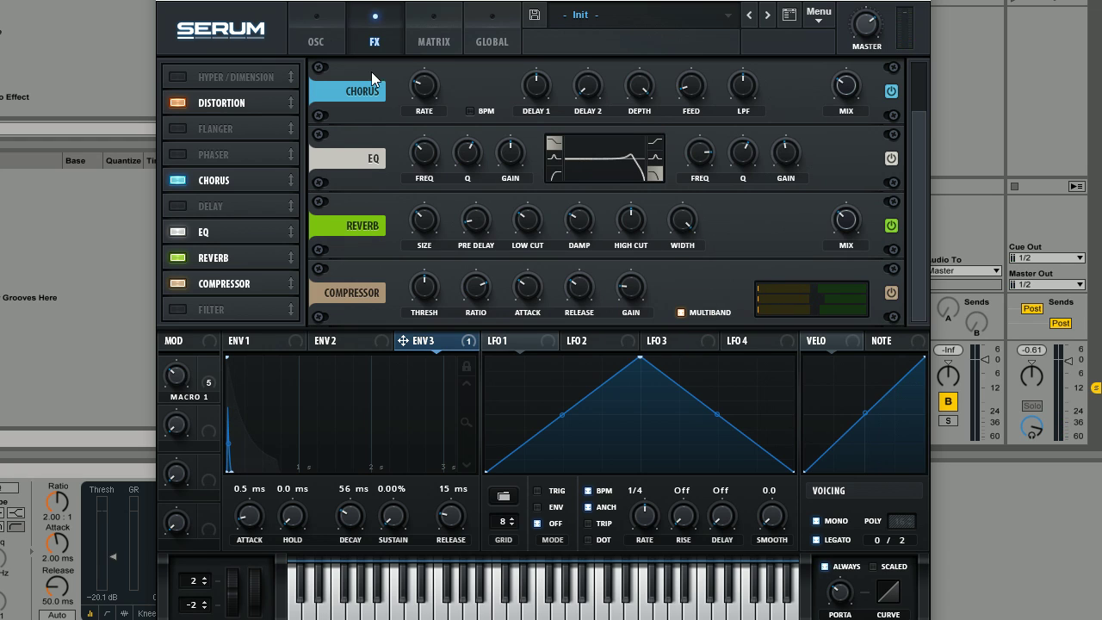
- Sweep Macro 1 while playing notes to audition its modulation with the complete effects chain
left_click(328, 33)
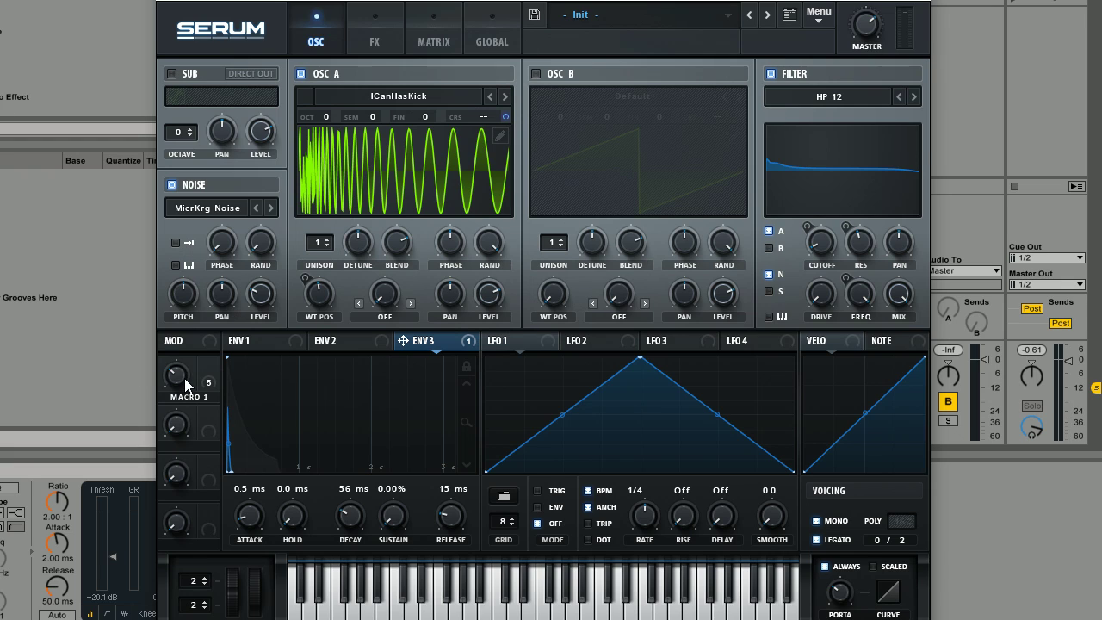
left_click_drag(176, 374, 181, 431)
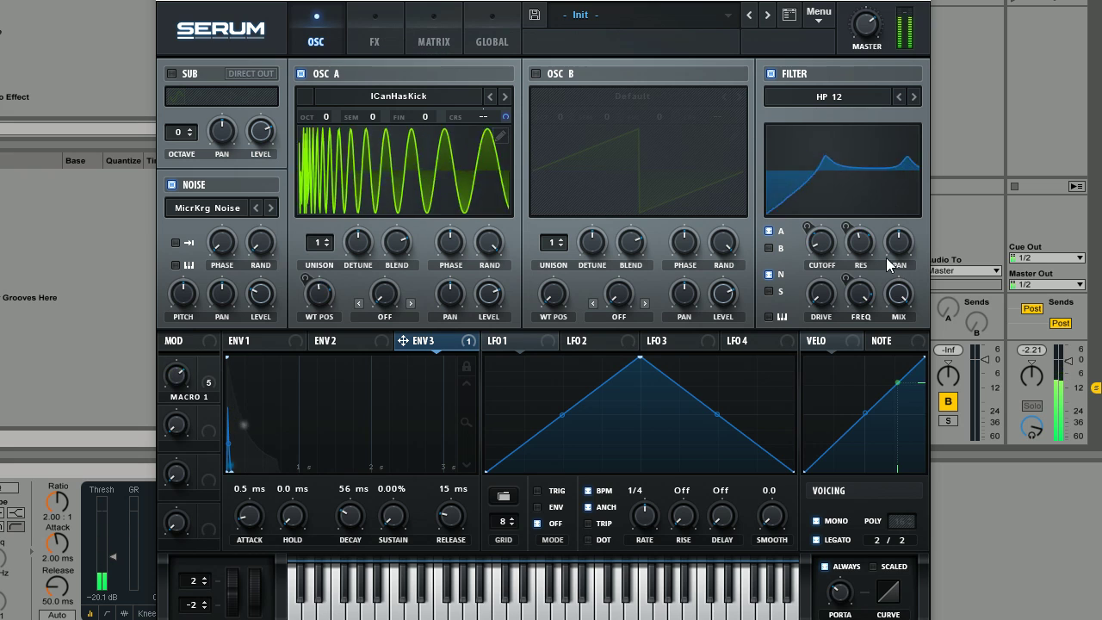
left_click(372, 41)
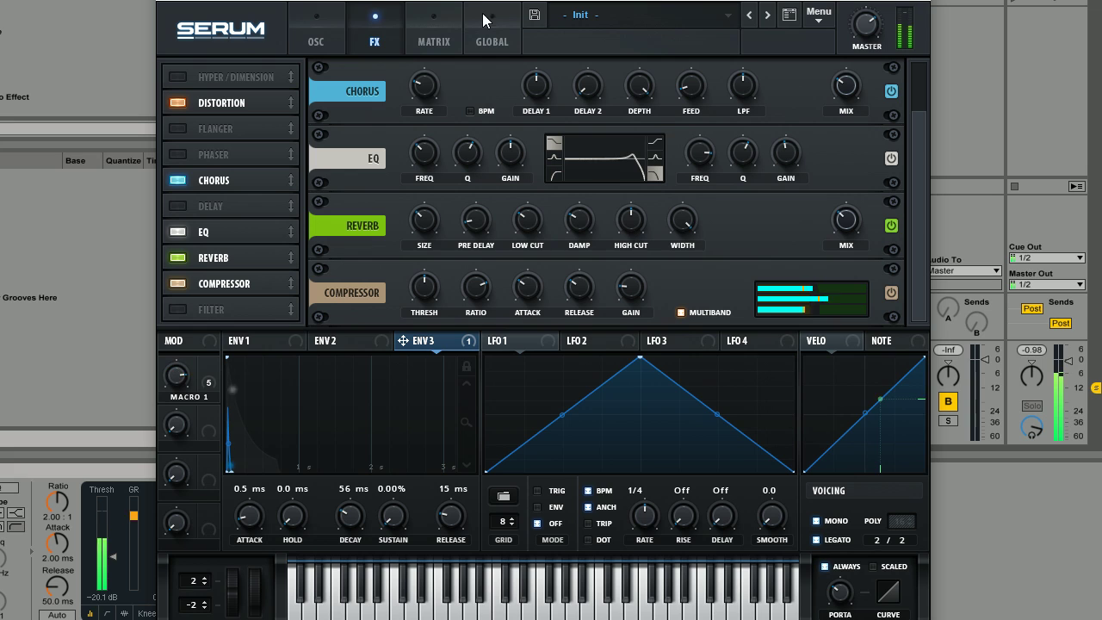
- Return to the oscillator view and show the Env 1 settings
left_click(324, 38)
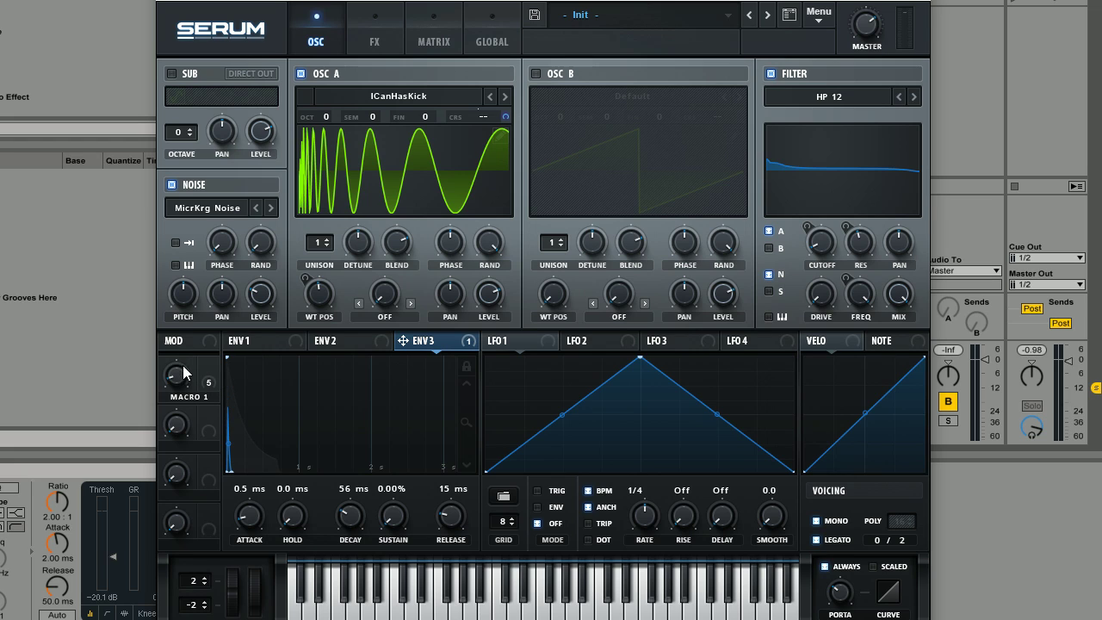
left_click(255, 350)
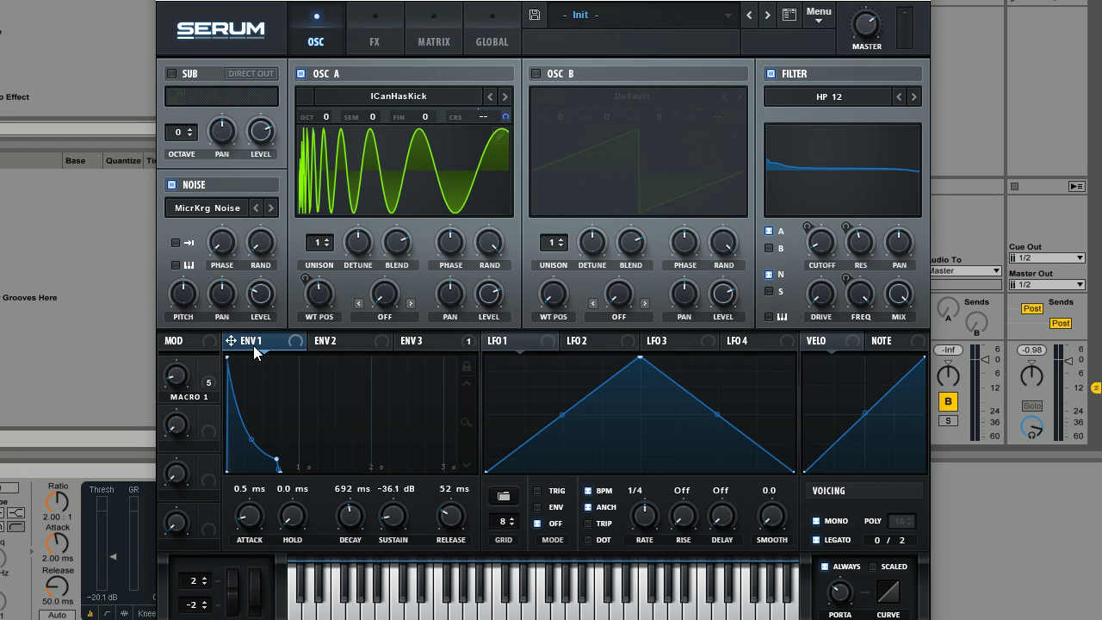